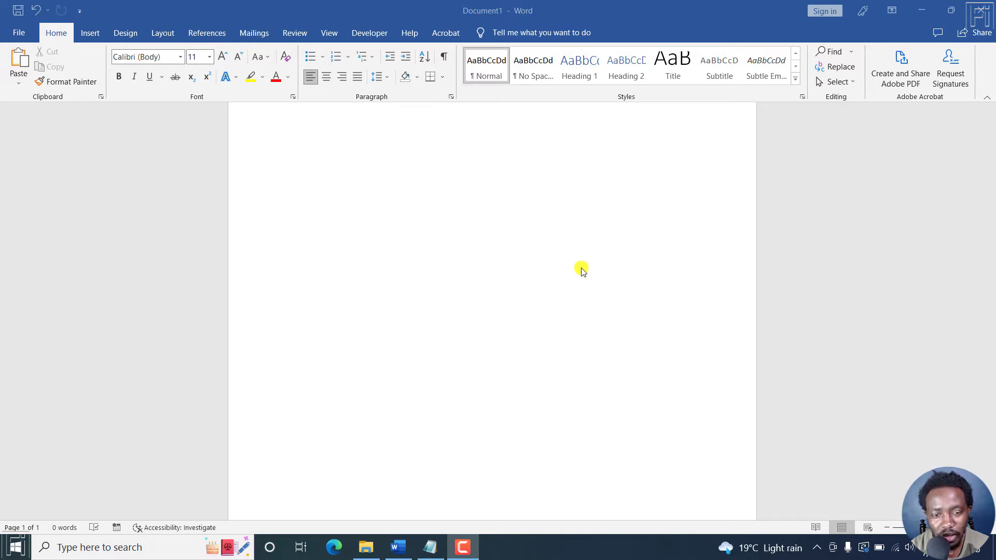
Insert the first Creative Commons photo from the Family category of Online Pictures
click(477, 355)
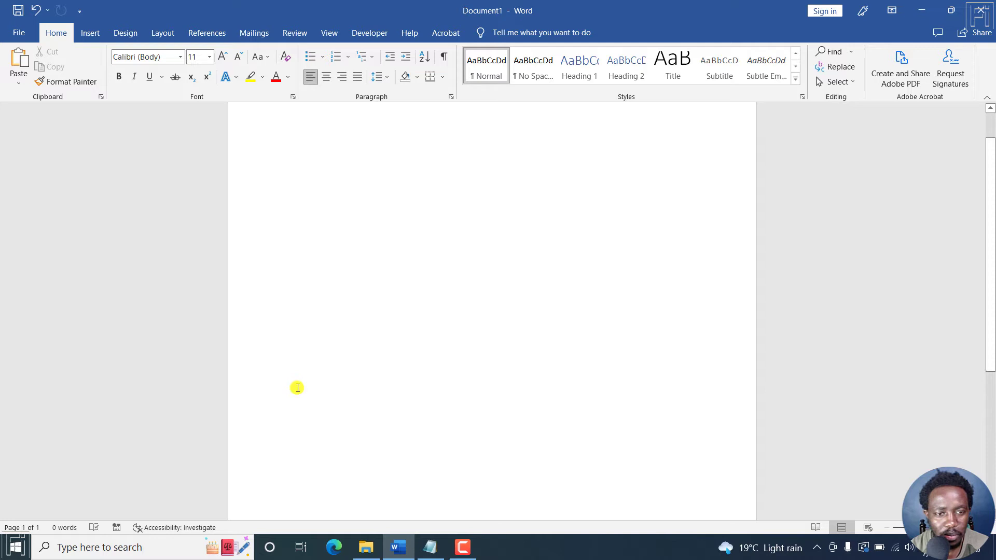
click(88, 35)
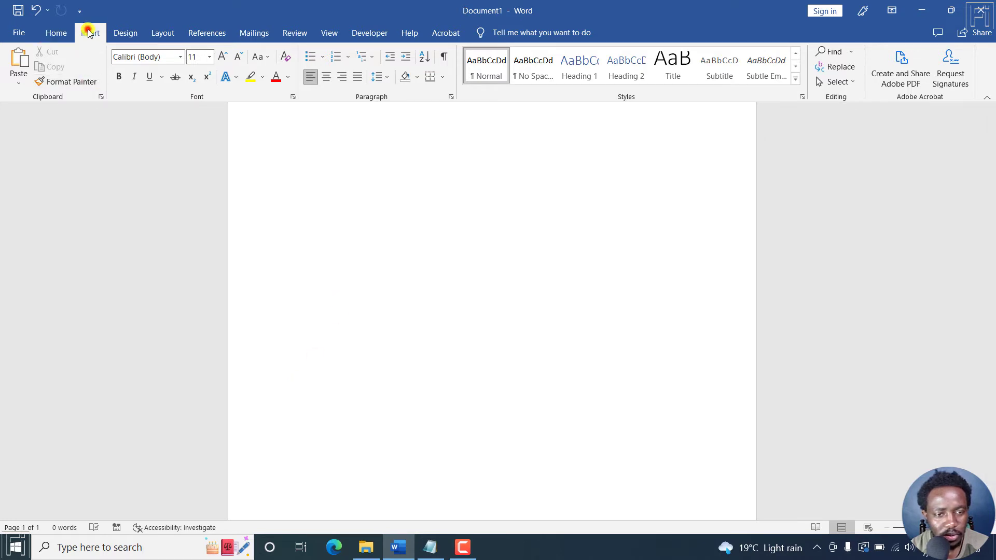
click(132, 81)
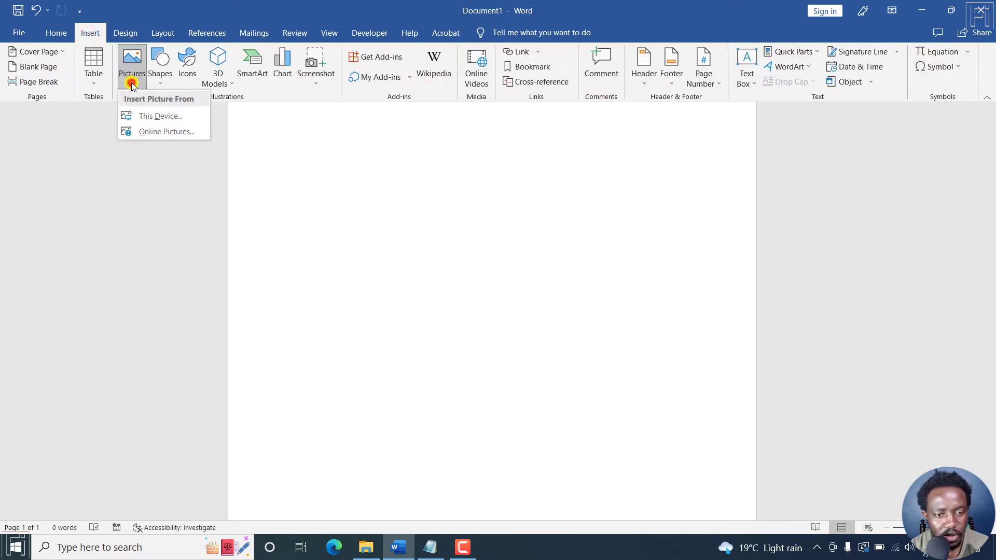
click(160, 131)
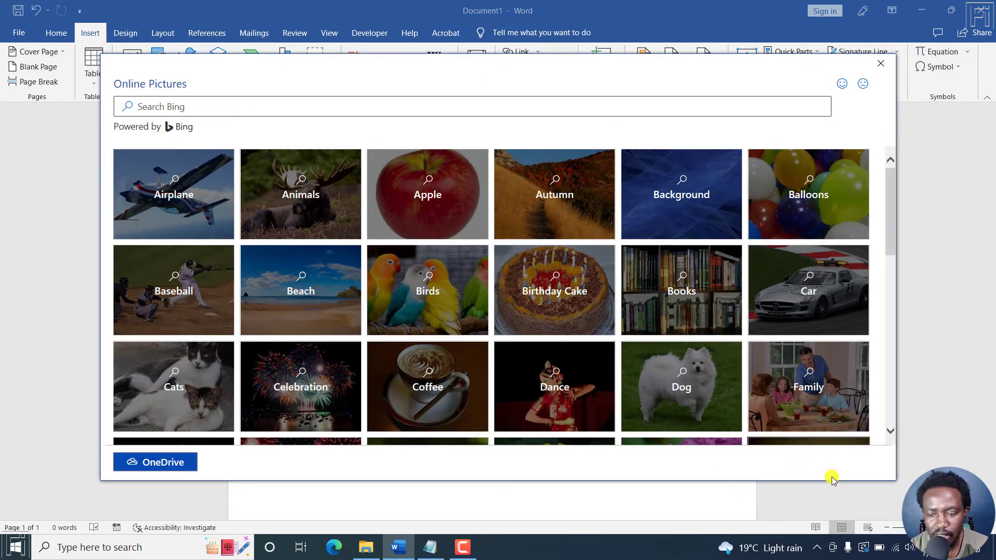
click(760, 375)
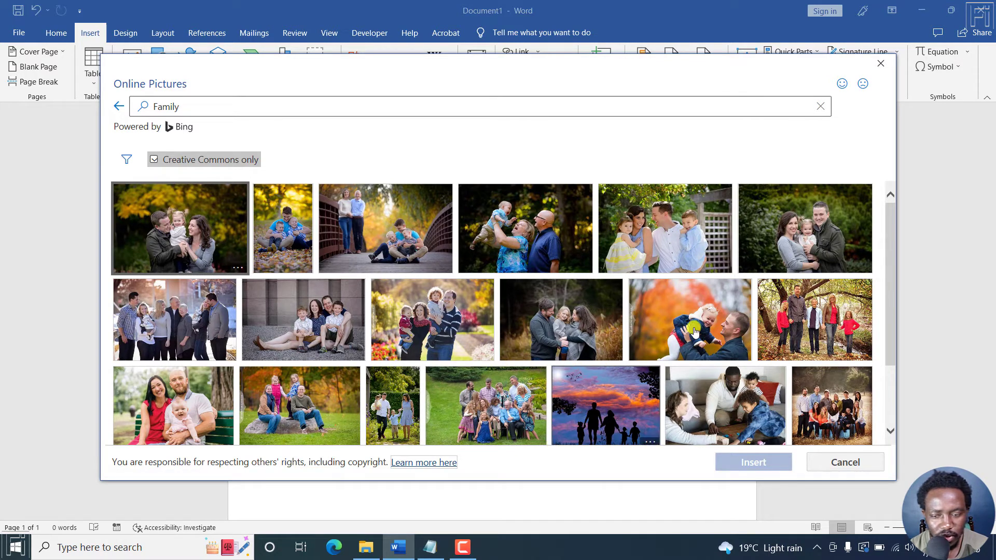
drag(890, 229, 890, 228)
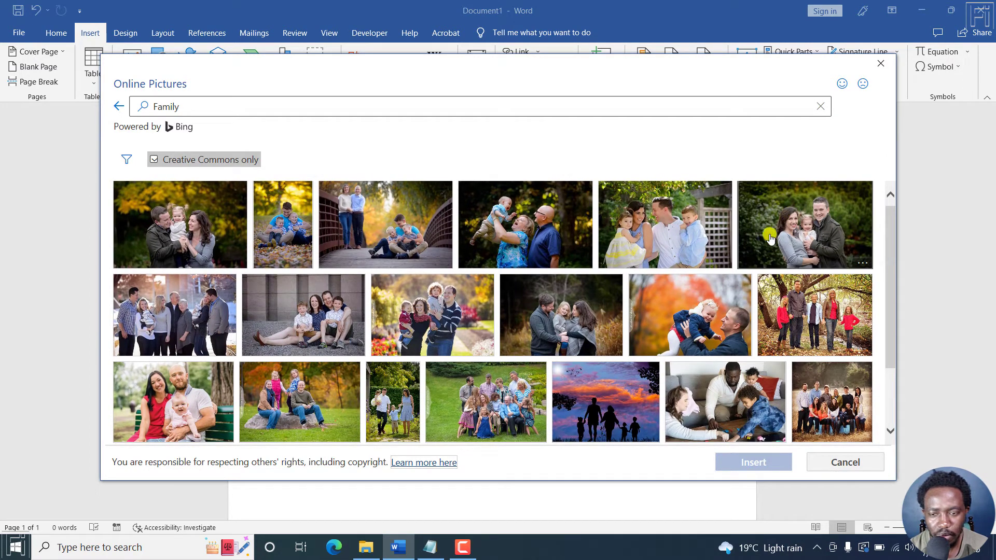
click(196, 243)
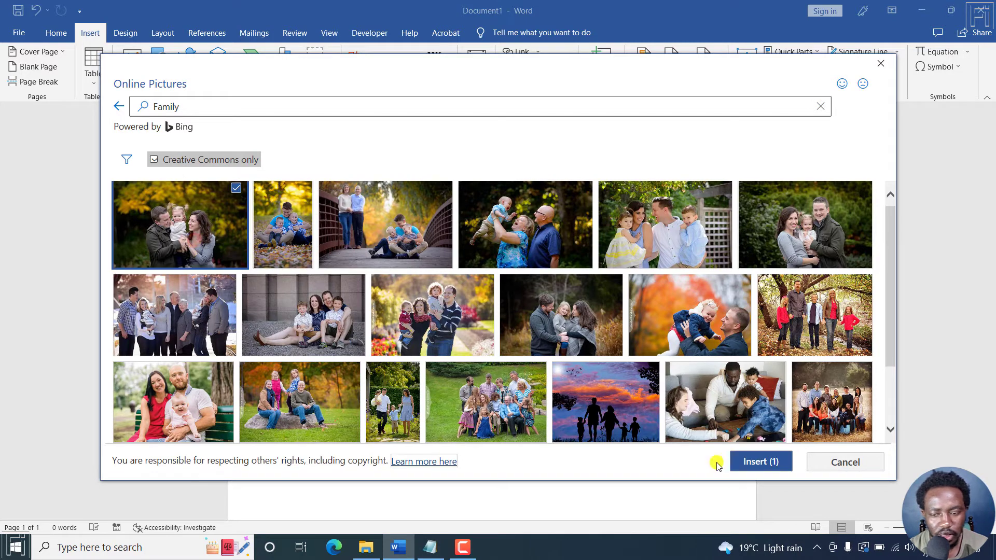
click(747, 462)
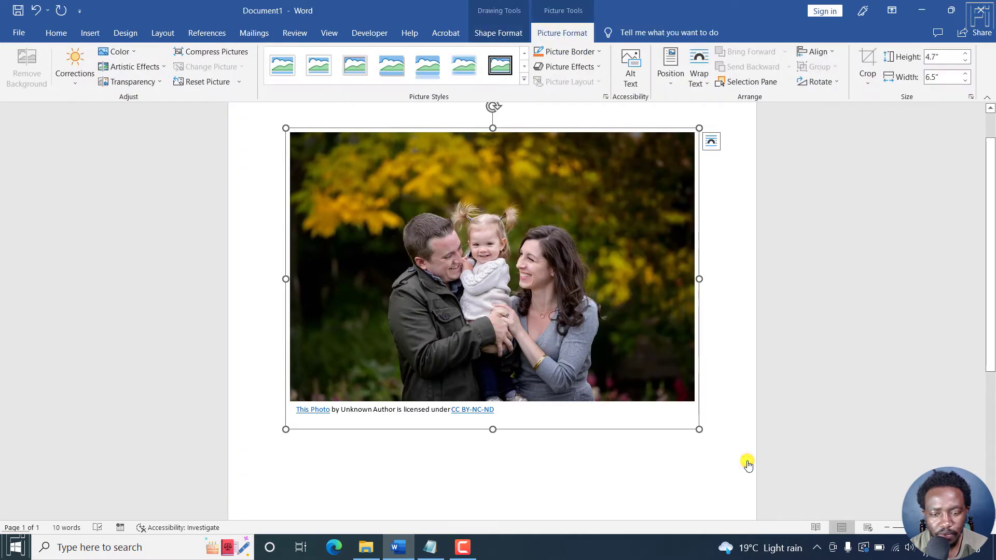
Delete the attribution credit line under the family photo, undoing an accidental photo deletion
click(578, 306)
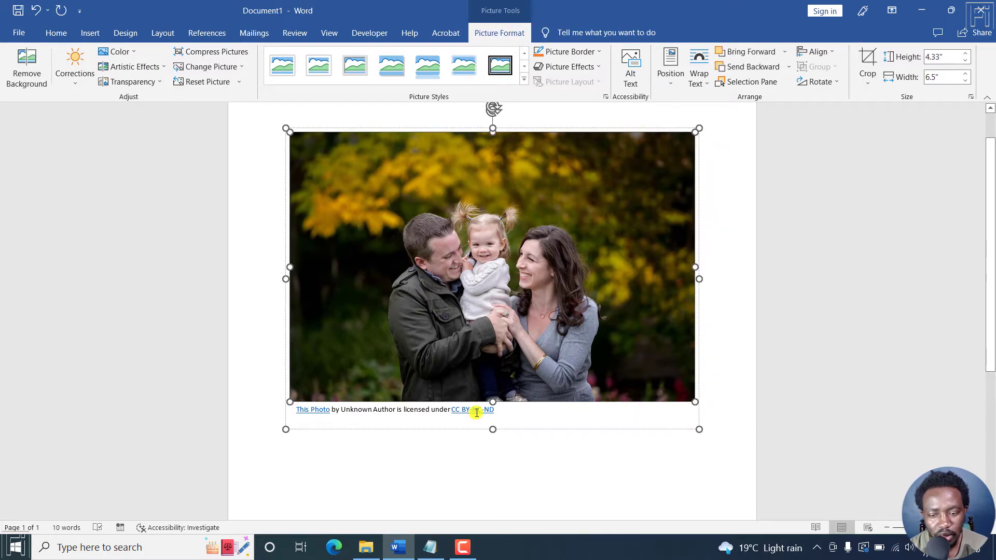
click(379, 433)
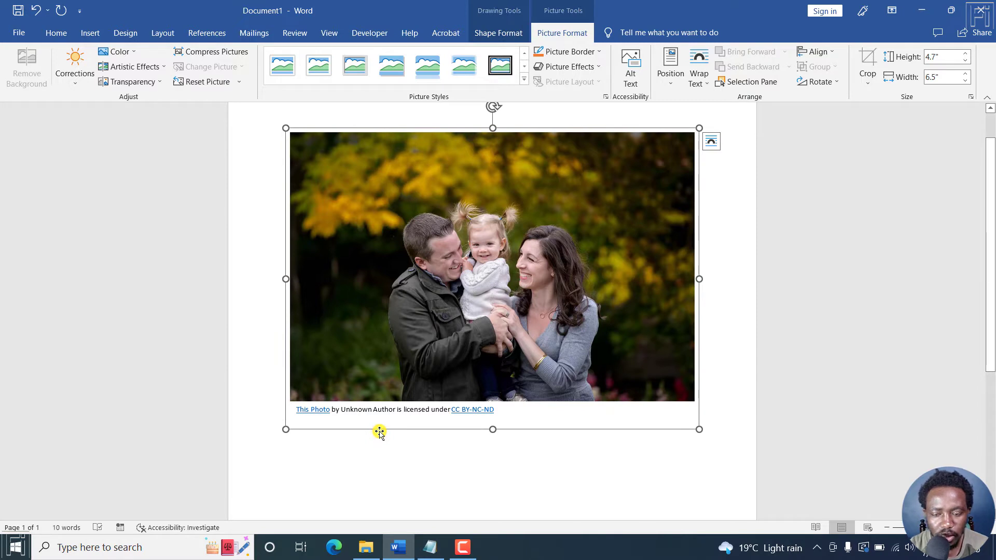
key(Delete)
key(ctrl+z)
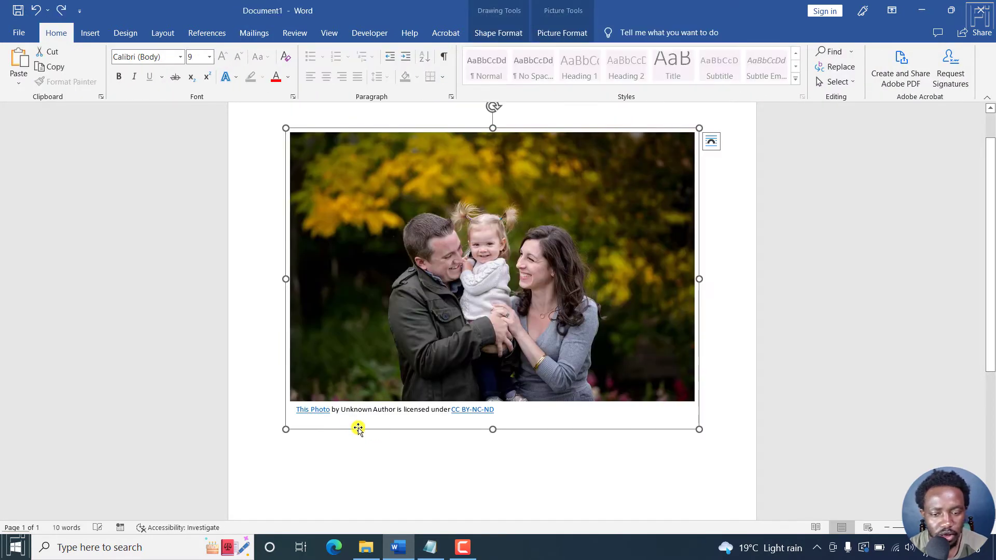
click(348, 410)
triple_click(348, 411)
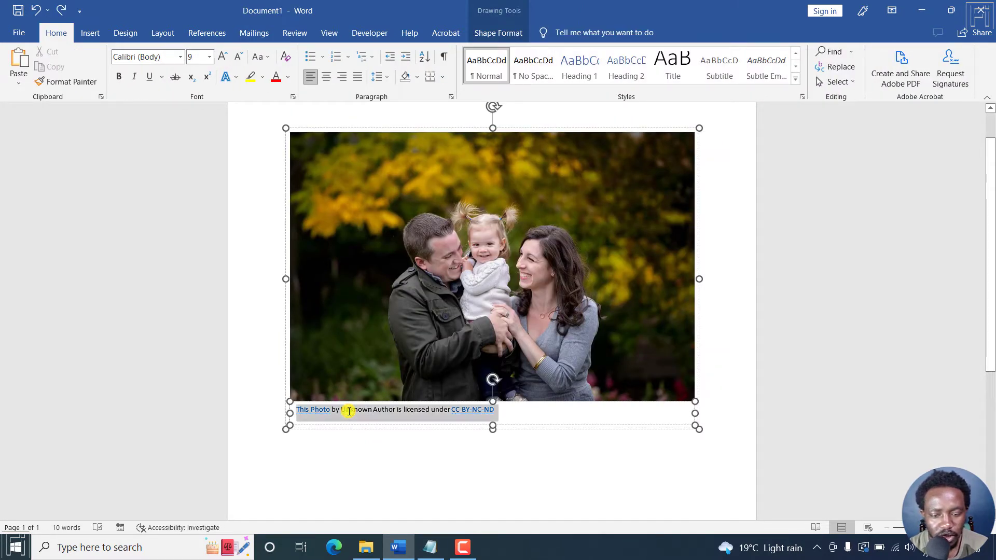
key(Delete)
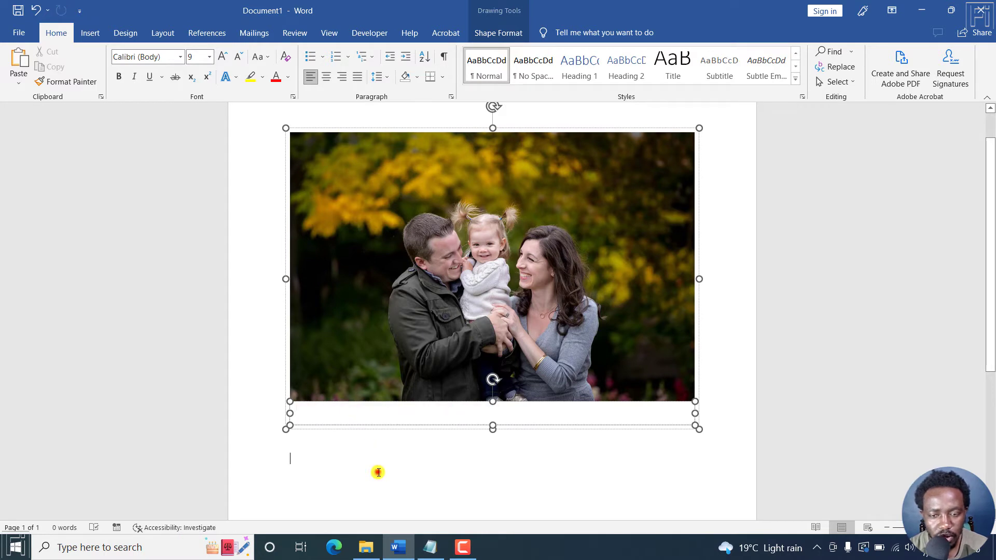
Reselect the photo and undo an accidental enlargement so it keeps its original size
click(379, 472)
click(454, 283)
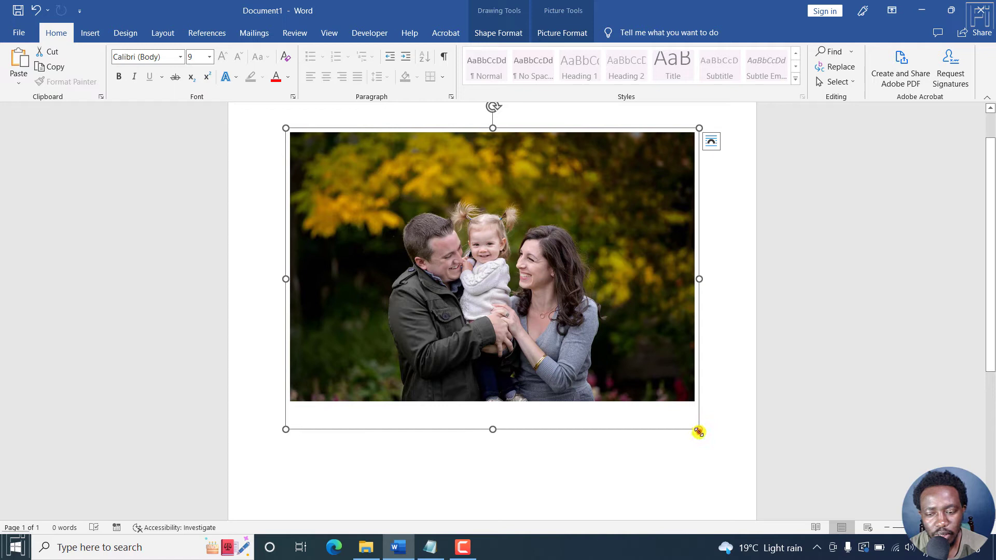
drag(699, 432, 742, 465)
key(ctrl+z)
click(562, 273)
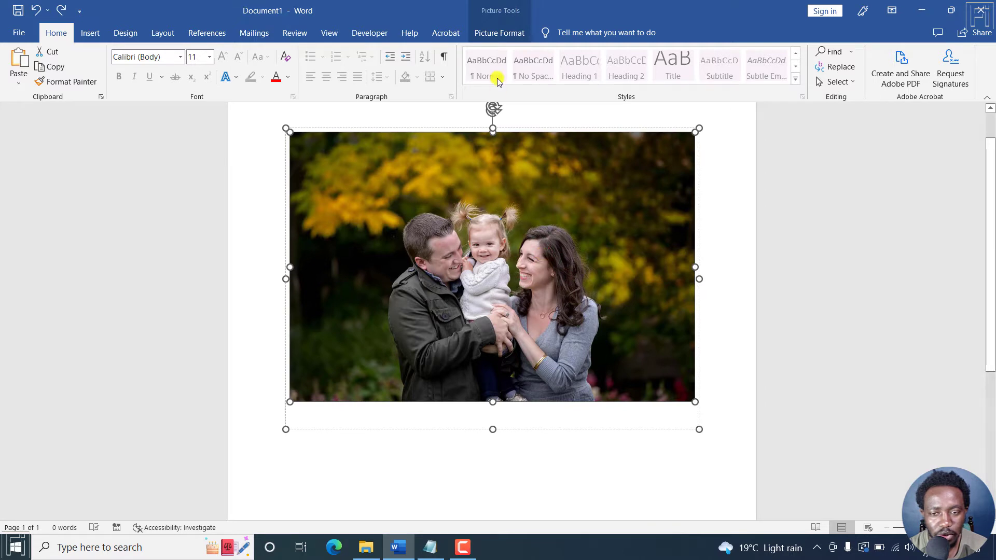
Use Picture Format's Crop to Shape to crop the family photo to an Oval
click(506, 31)
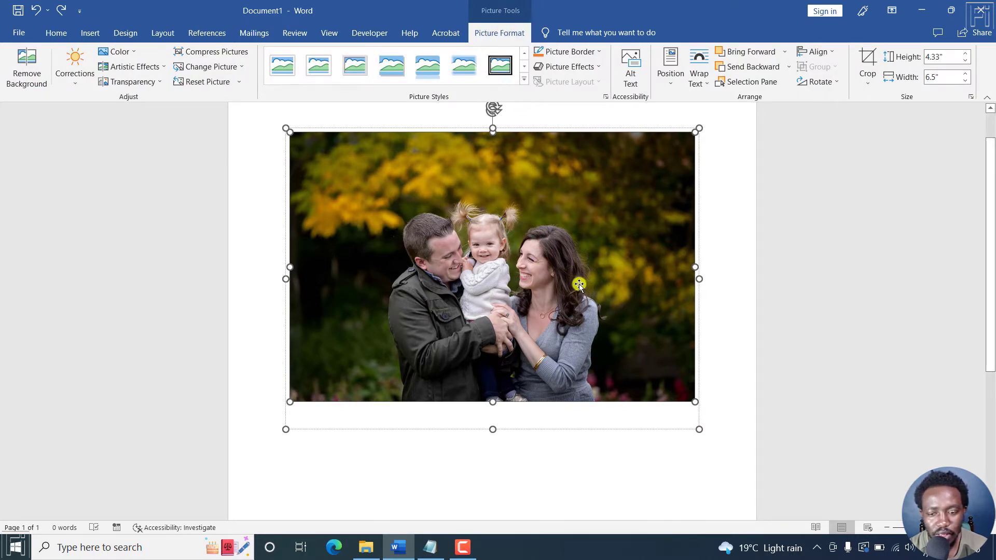
click(871, 82)
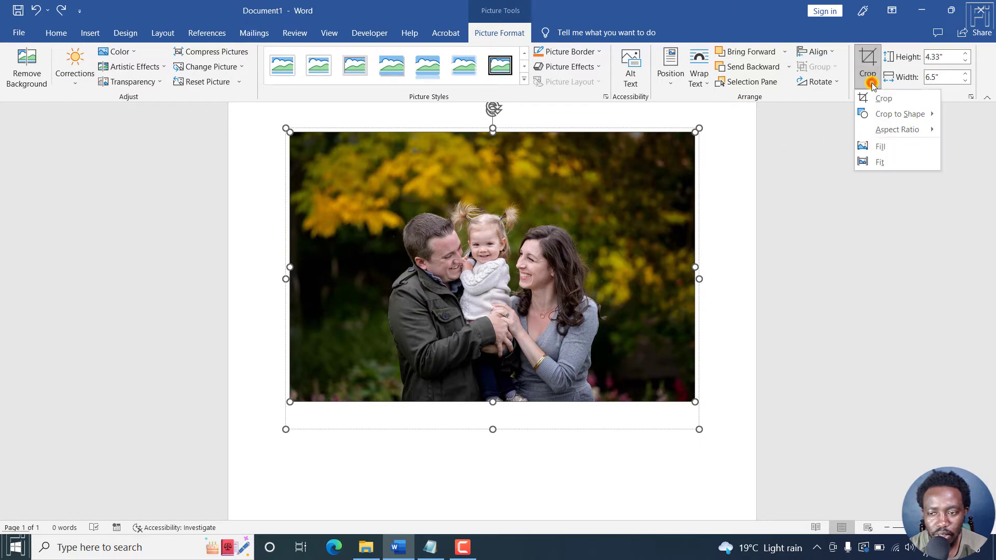
click(889, 114)
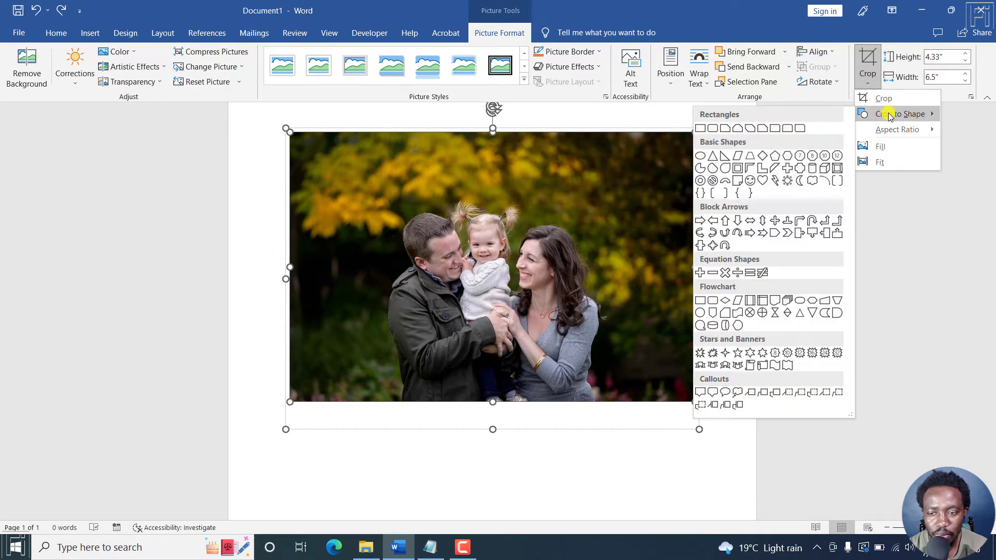
click(701, 156)
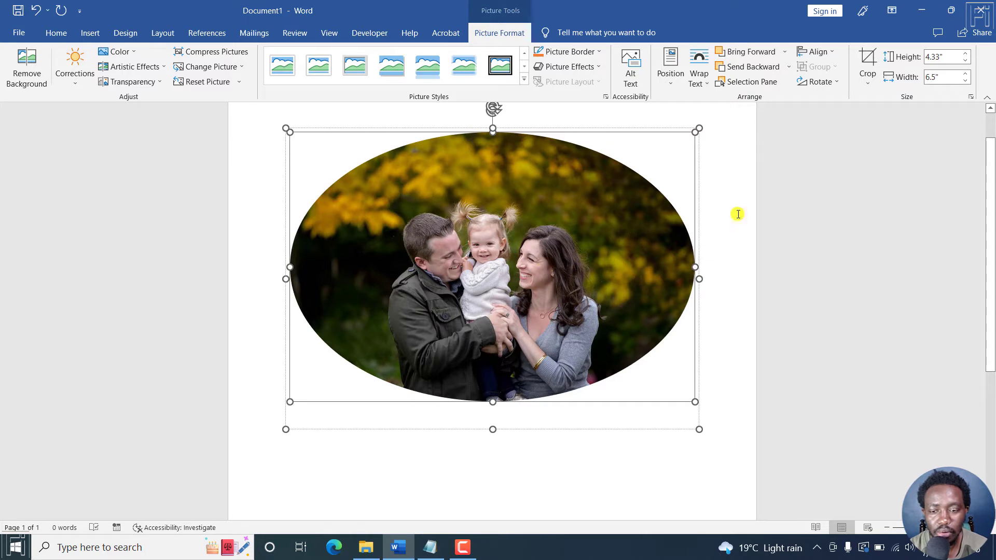
Set the crop to a 1:1 aspect ratio and shrink it into a circle
click(863, 85)
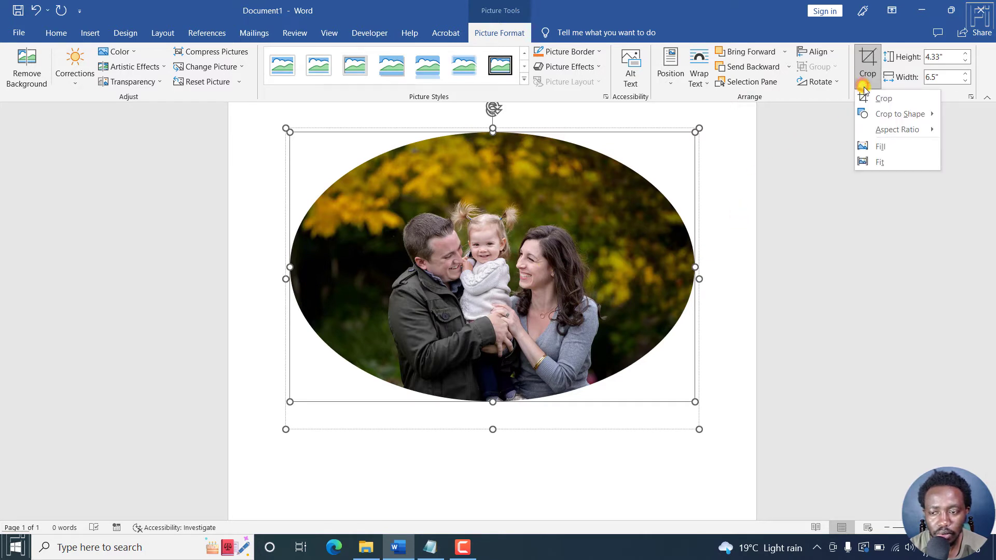
mouse_move(878, 131)
click(829, 148)
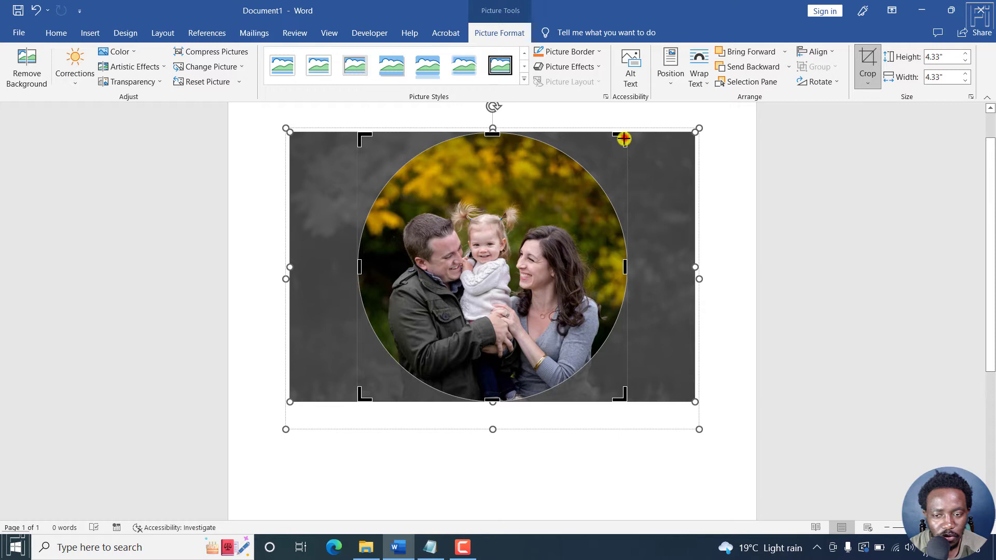
drag(625, 139, 551, 187)
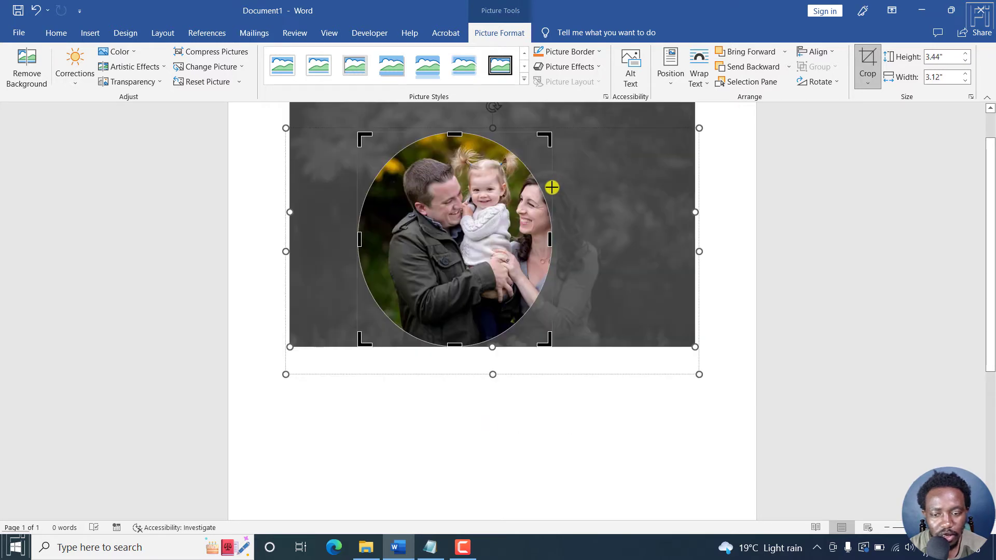
key(ctrl+z)
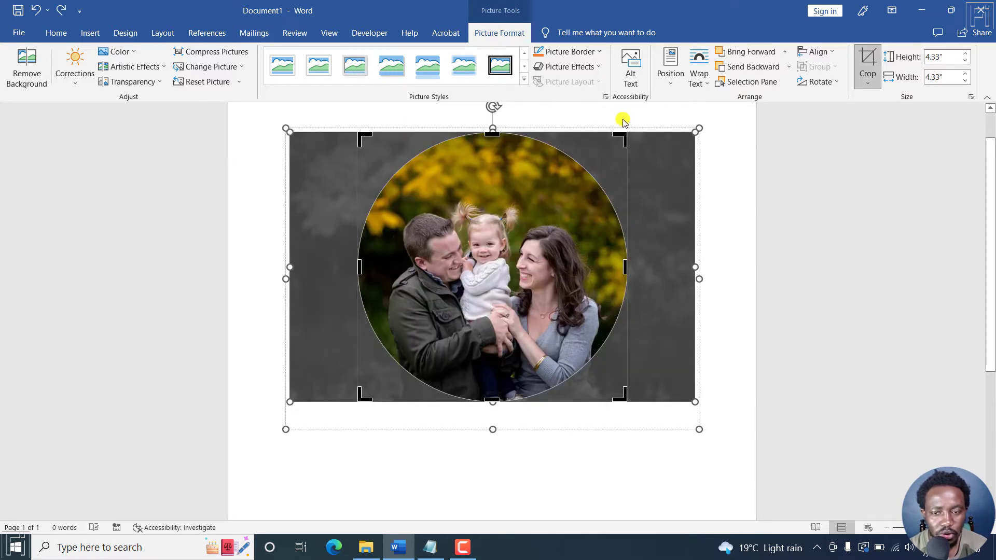
drag(625, 136, 571, 186)
Move and enlarge the photo behind the circular crop so the three faces are centred
drag(455, 234, 429, 250)
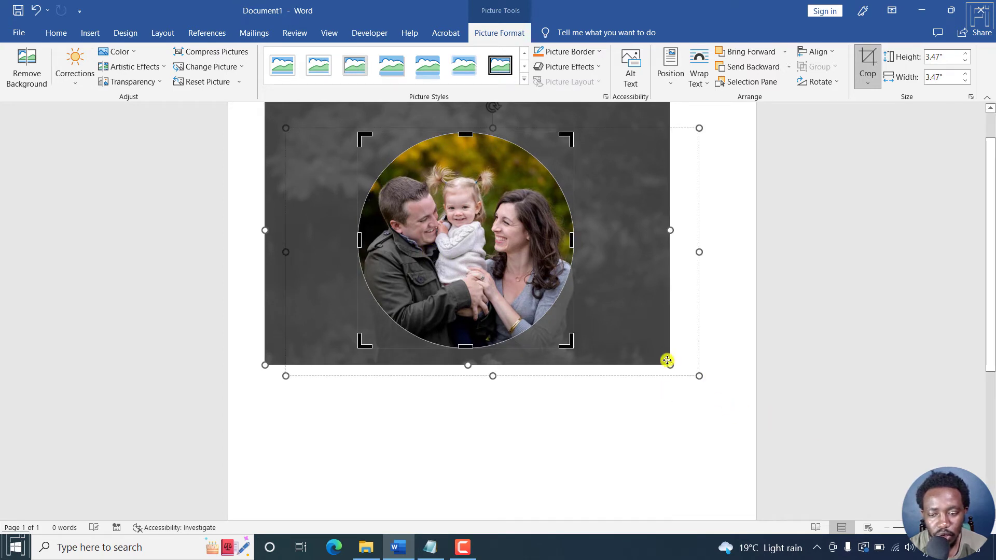
drag(668, 365, 689, 405)
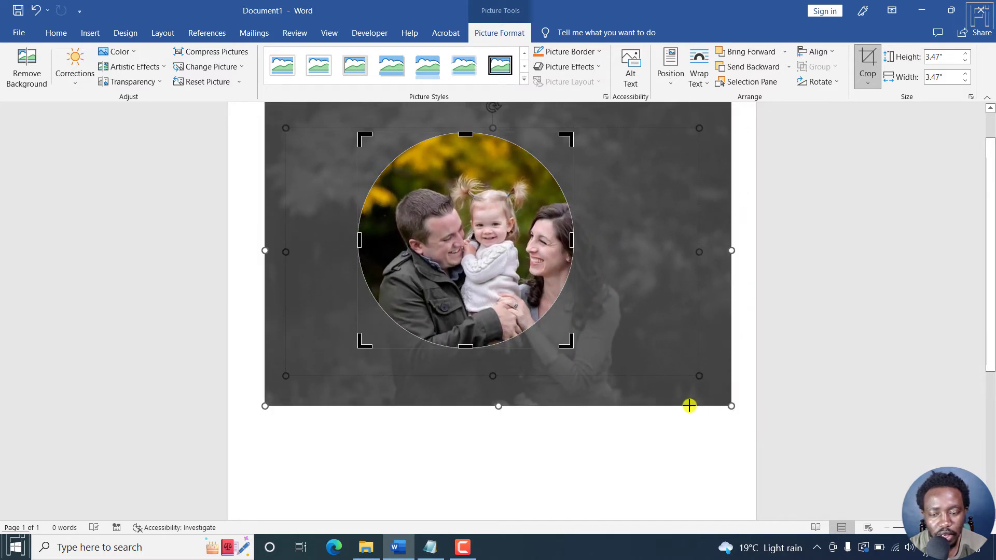
drag(649, 316, 620, 307)
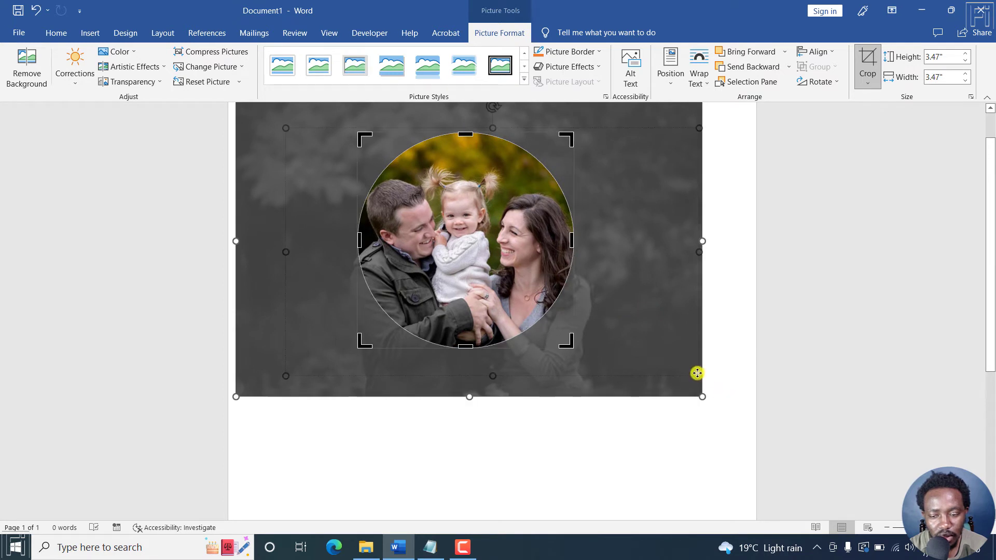
click(661, 340)
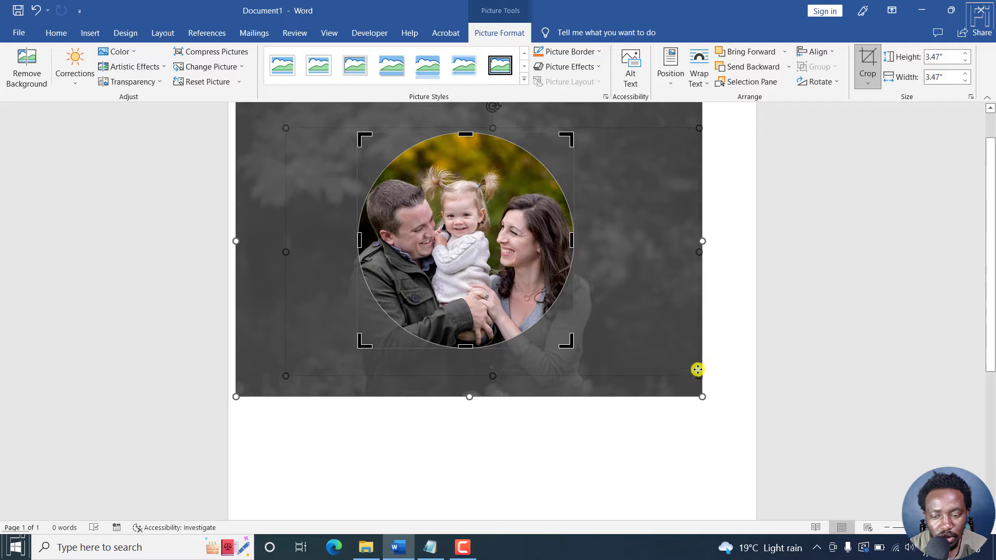
End cropping and give the circular photo an Orange, Accent 2 picture border
click(734, 333)
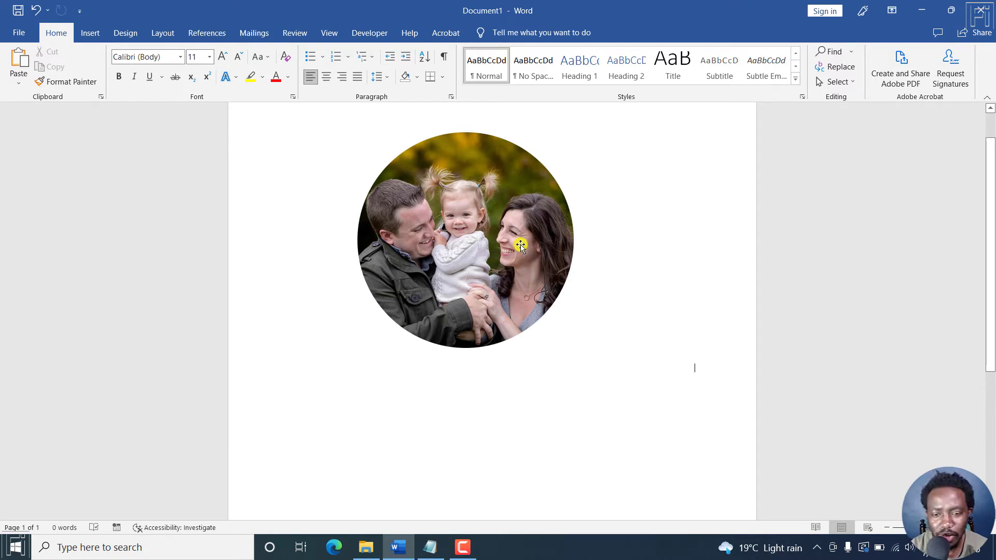
click(534, 272)
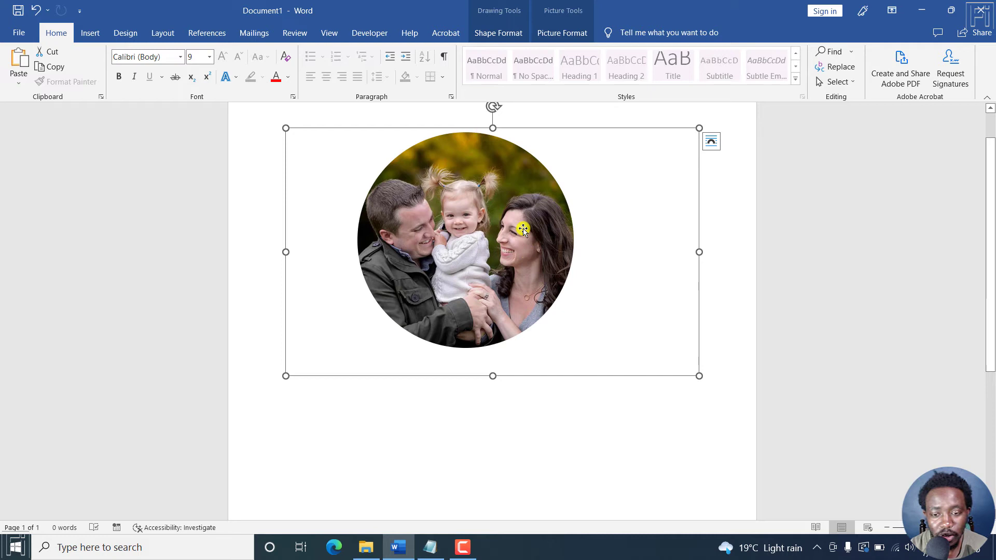
click(558, 33)
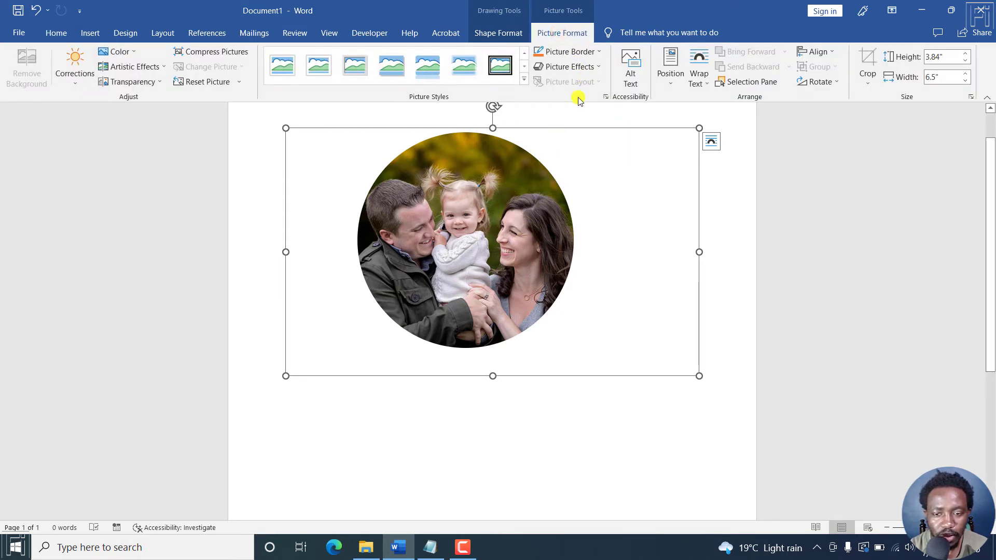
click(599, 52)
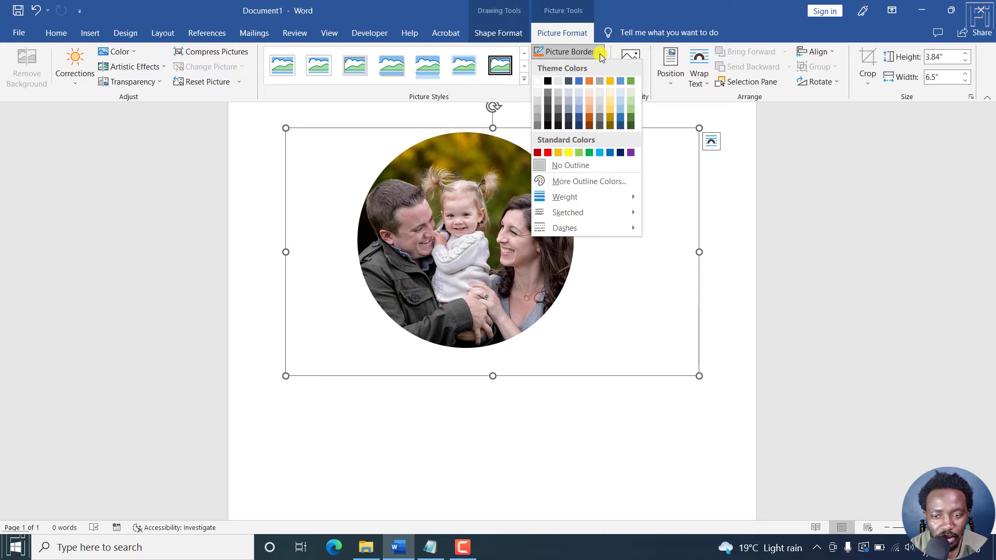
click(591, 81)
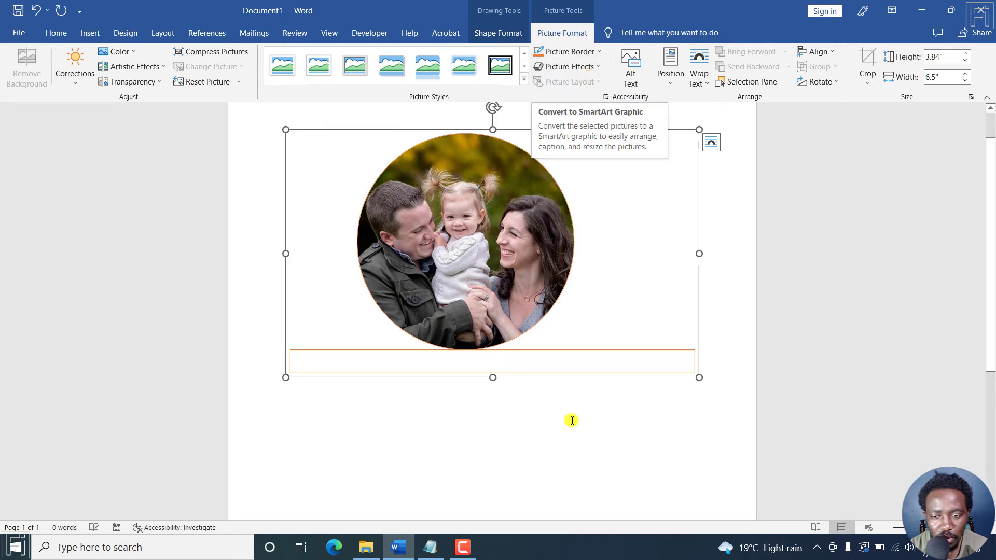
Select the photo together with its caption box and bring up its shortcut menu
click(583, 427)
click(521, 351)
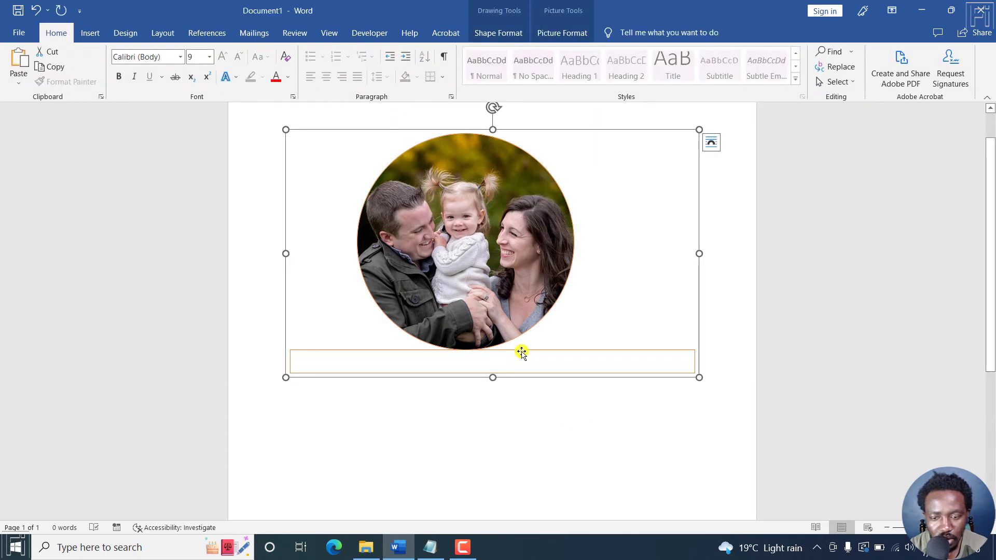
right_click(521, 353)
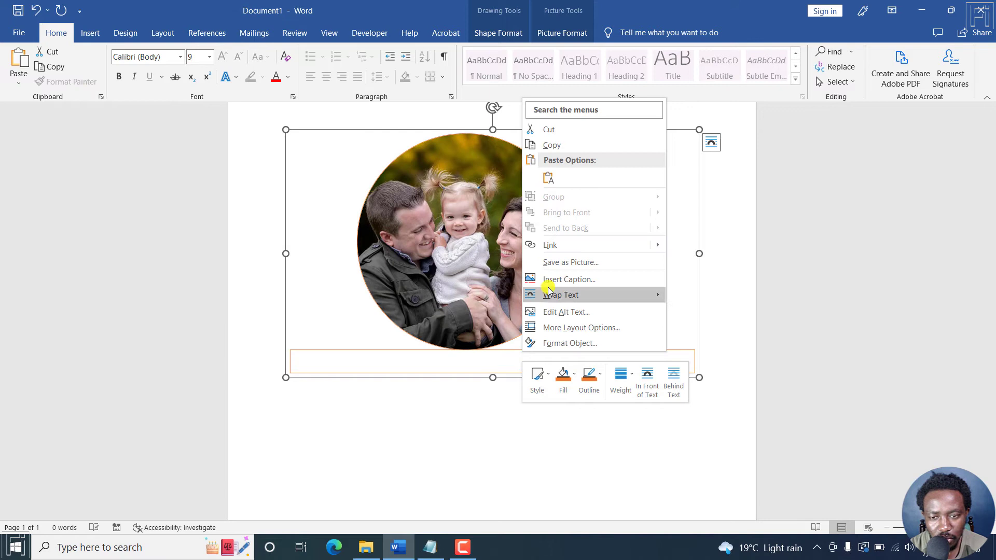
Delete the empty caption box beneath the circular photo and reselect the picture
click(432, 365)
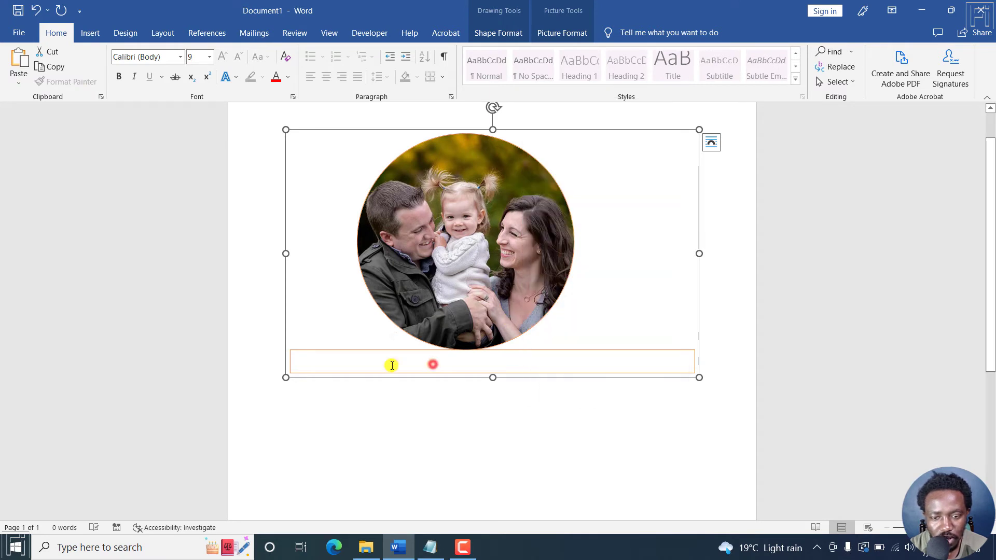
click(381, 350)
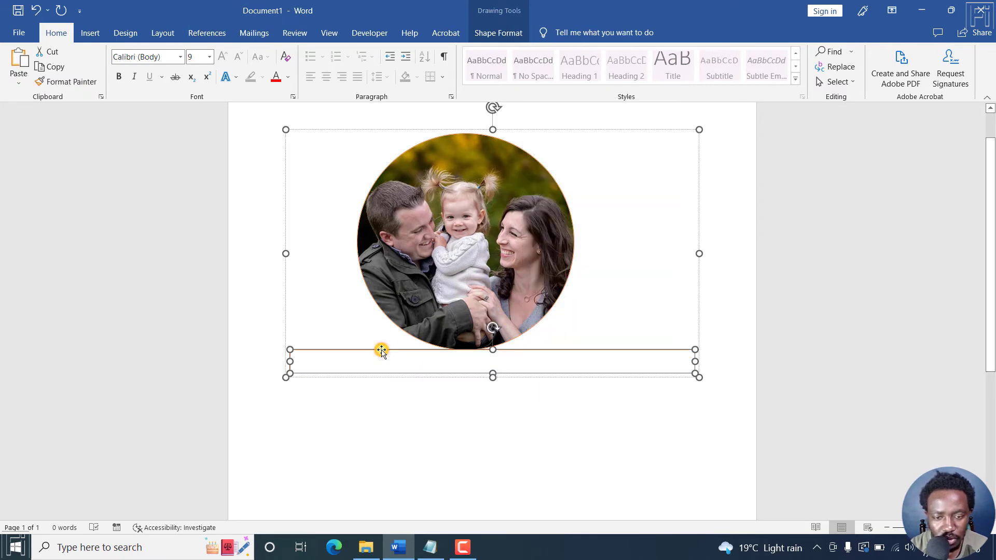
key(Delete)
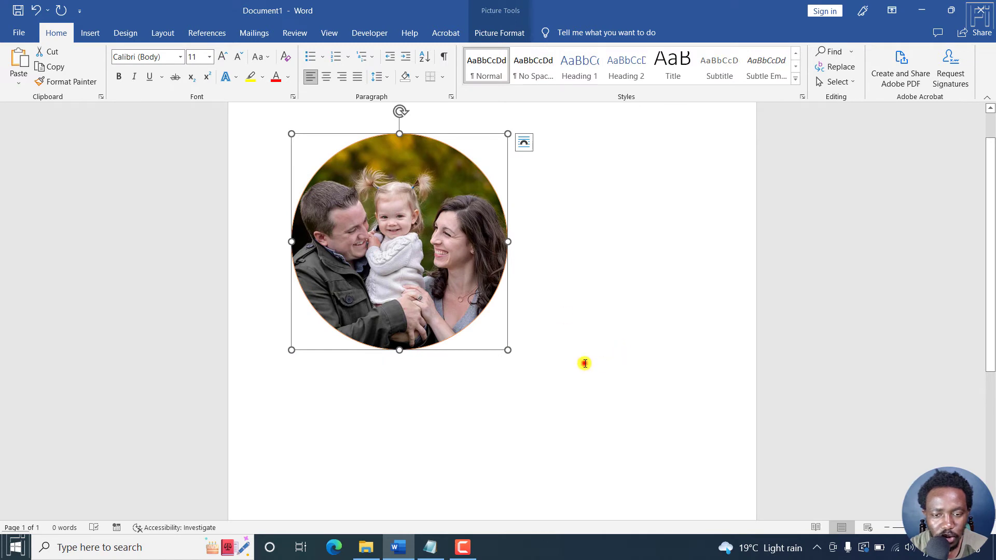
click(584, 364)
click(431, 213)
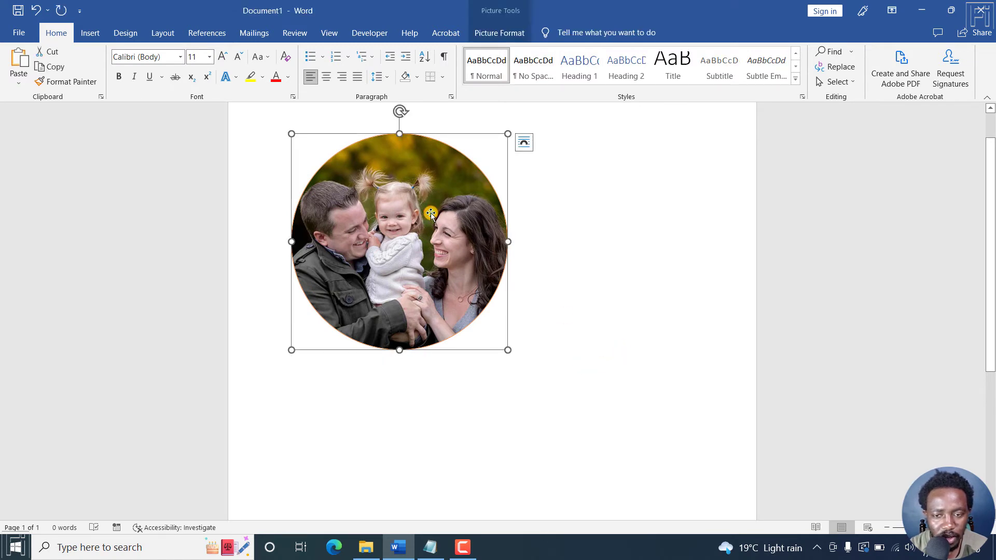
Set the orange picture border's weight to 6 pt
click(489, 32)
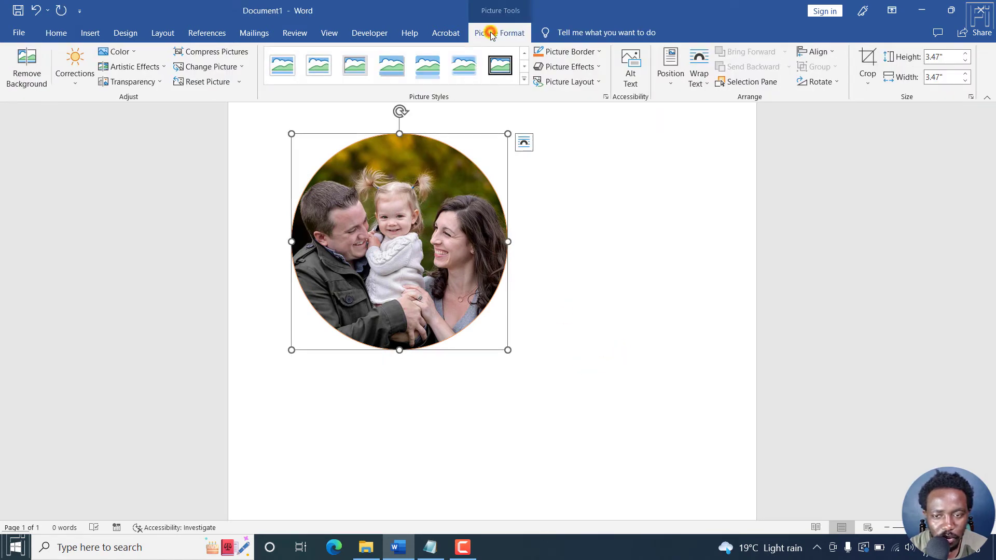
click(599, 52)
mouse_move(560, 200)
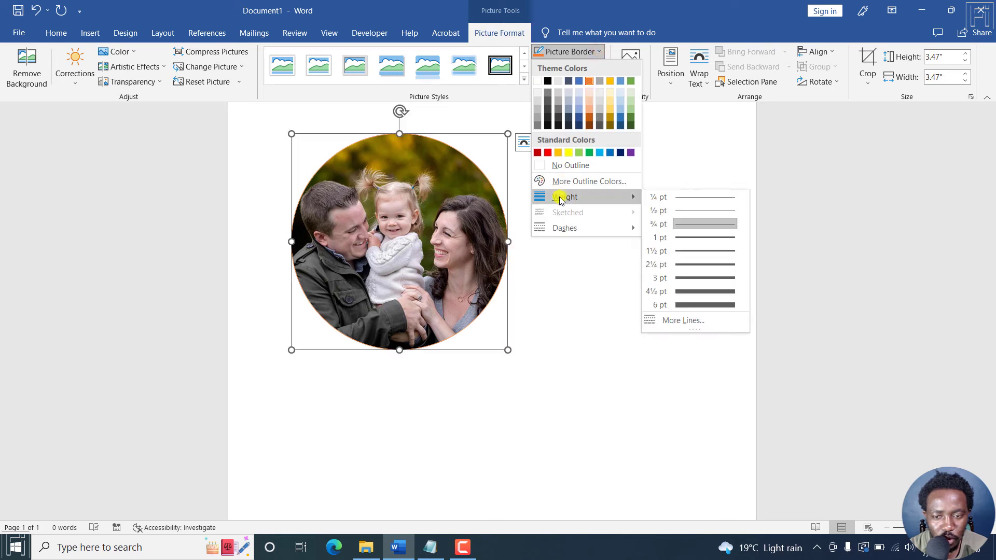
click(687, 304)
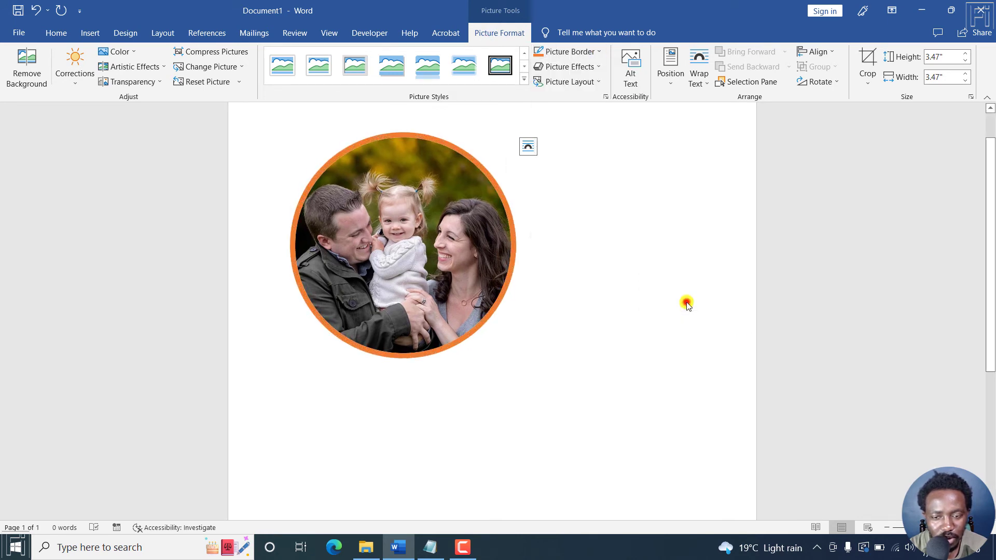
In Format Picture's Line settings, raise the border width to 15 pt and deselect
right_click(458, 256)
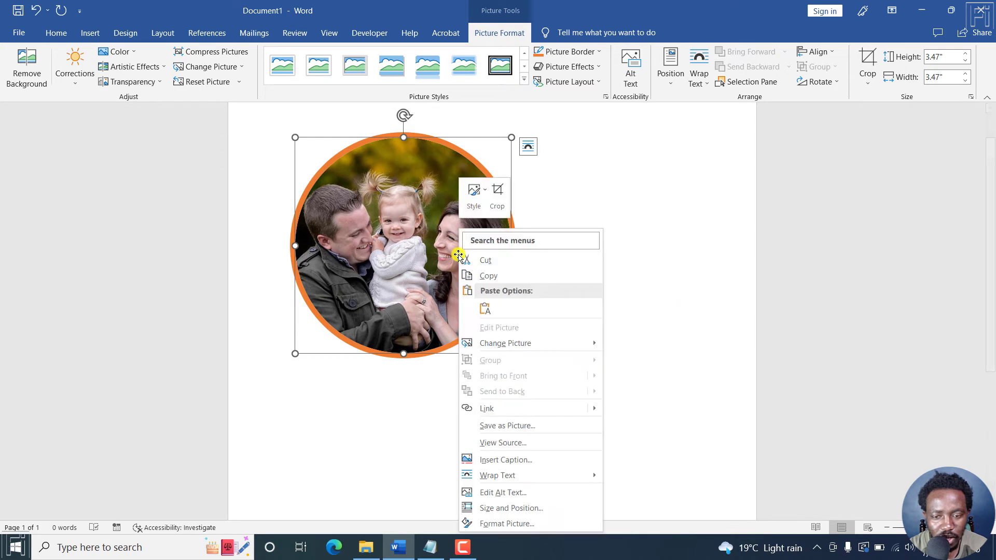
click(506, 522)
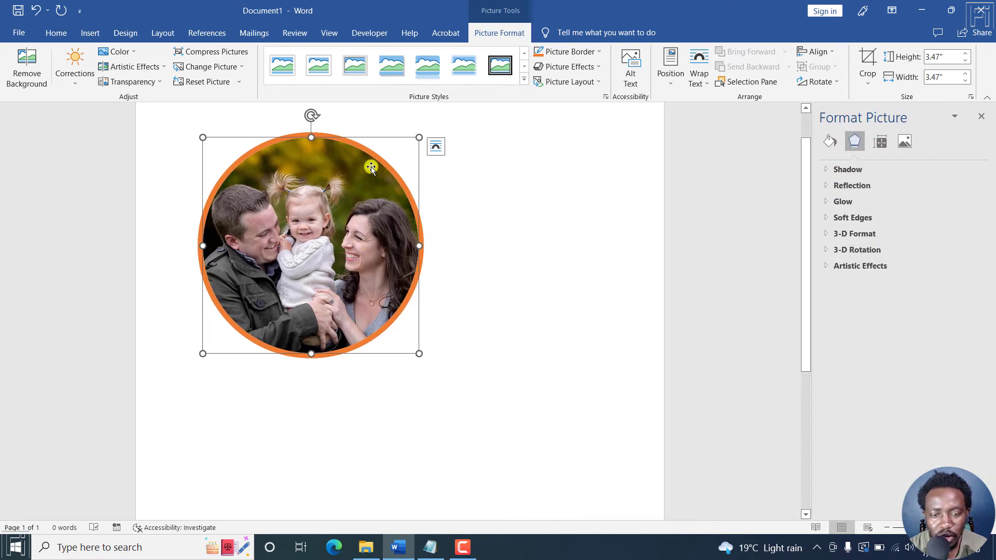
click(828, 143)
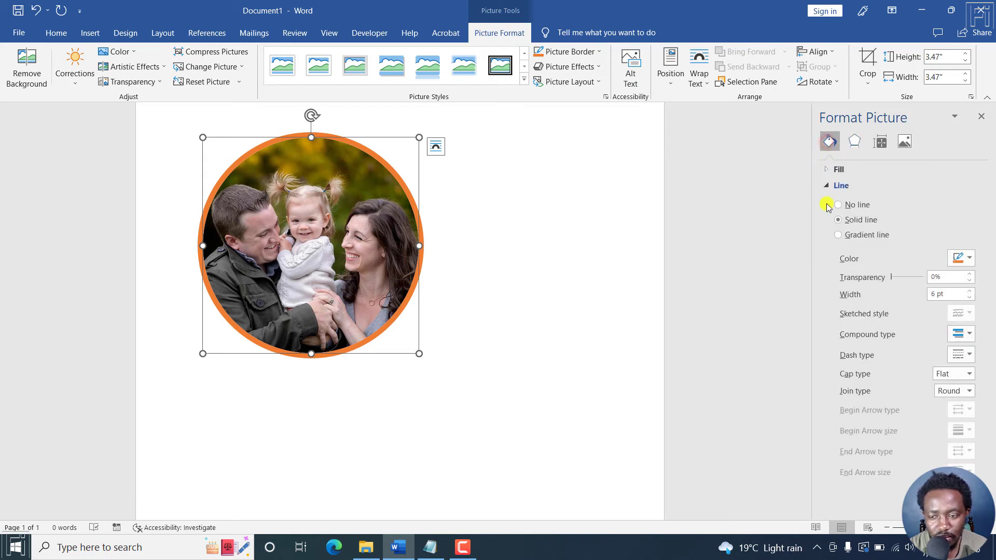
click(969, 291)
click(969, 291)
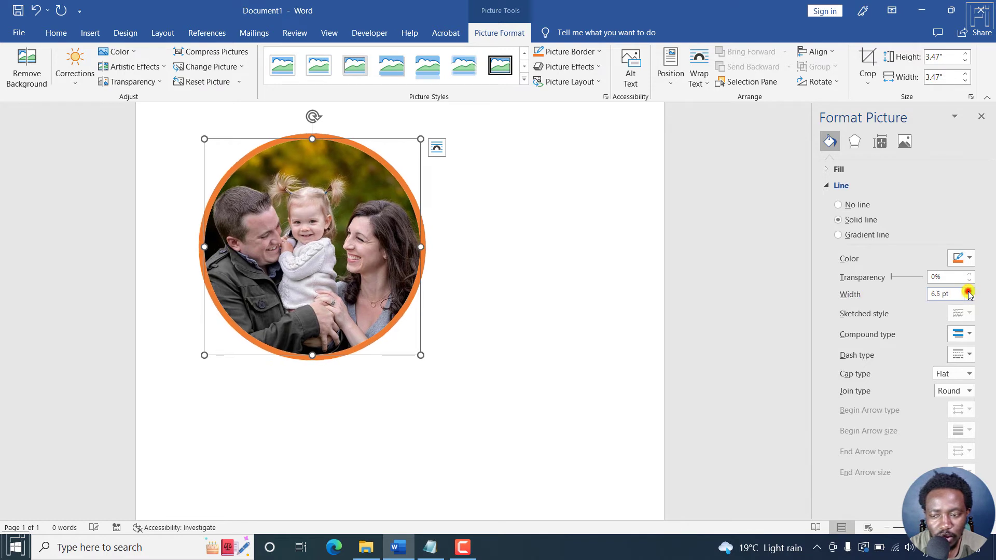
drag(969, 291, 969, 291)
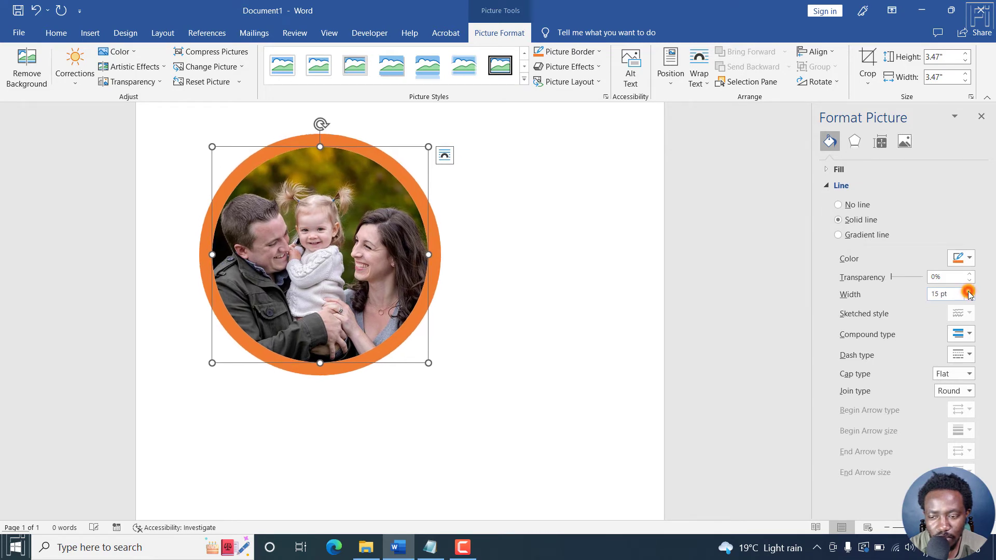
click(506, 234)
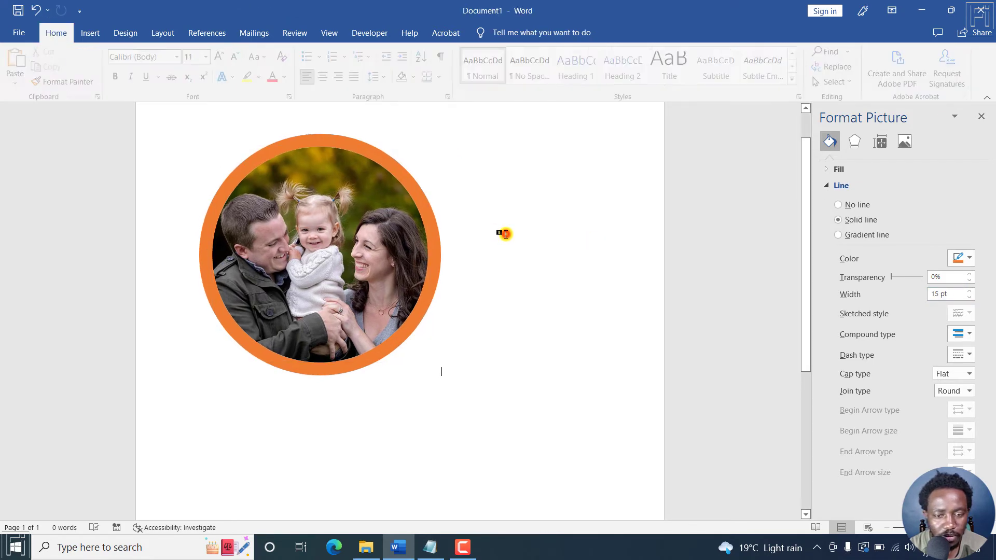
Review the bordered circular photo, then select and delete it
click(332, 230)
click(503, 241)
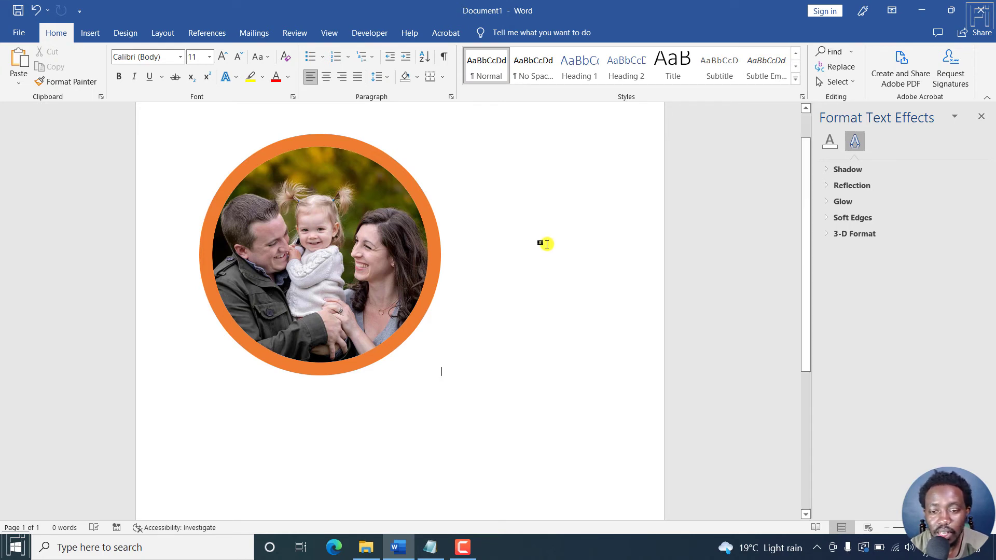
click(378, 204)
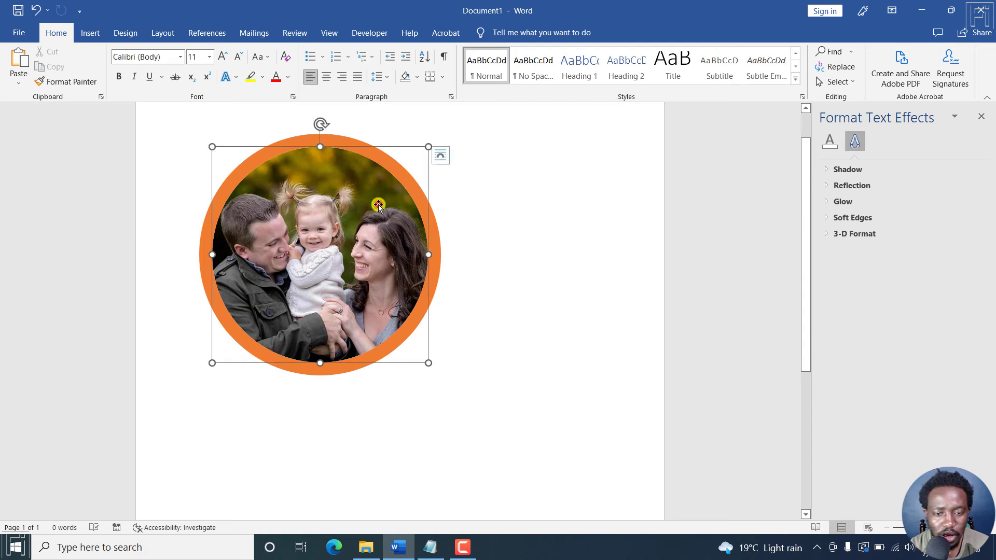
key(Delete)
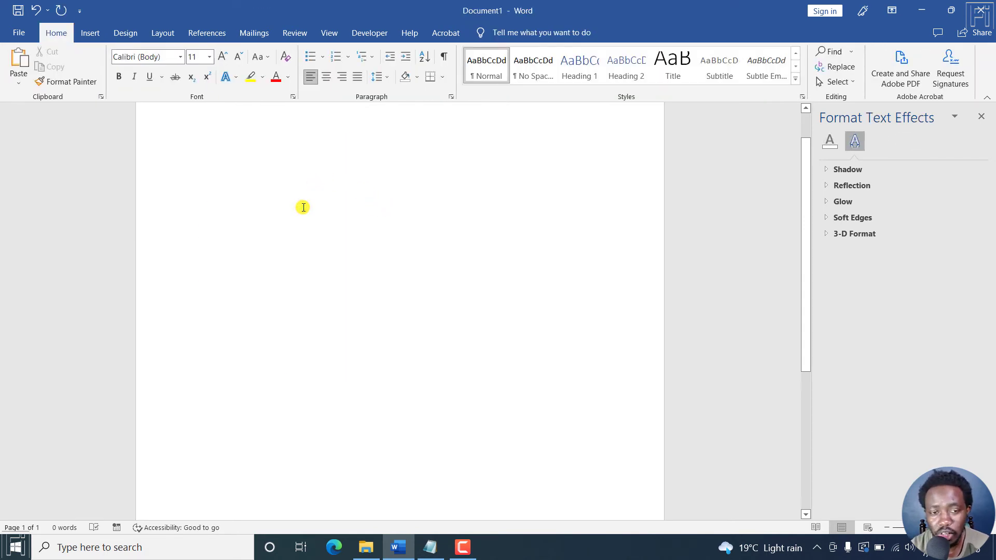
Insert the first white house photo from the House category of Online Pictures
click(90, 33)
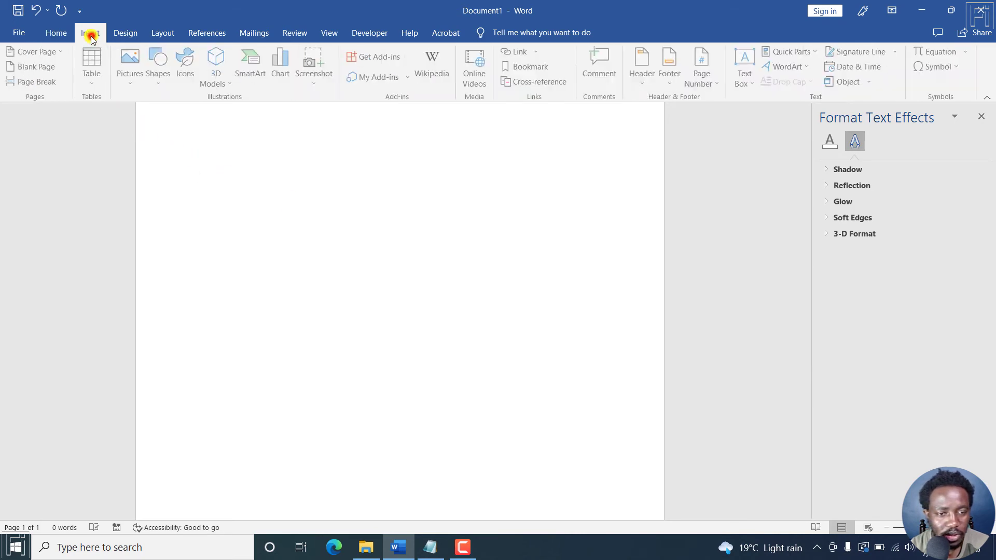
click(135, 84)
click(155, 131)
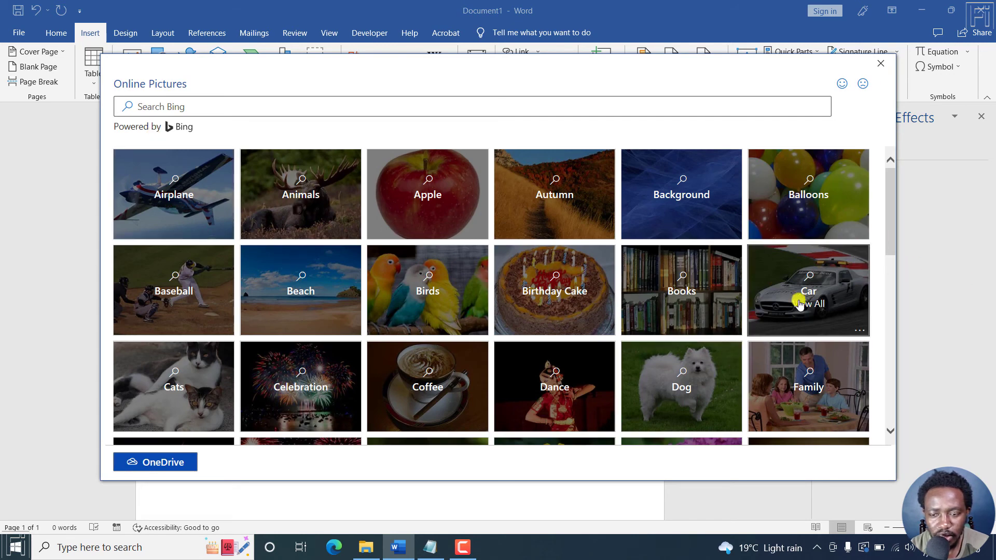
drag(890, 179, 883, 254)
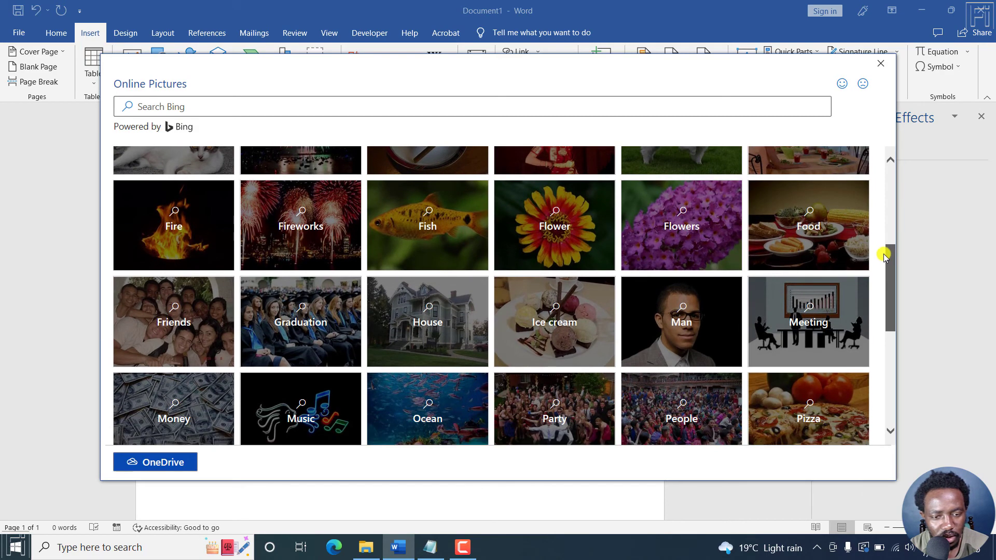
click(396, 310)
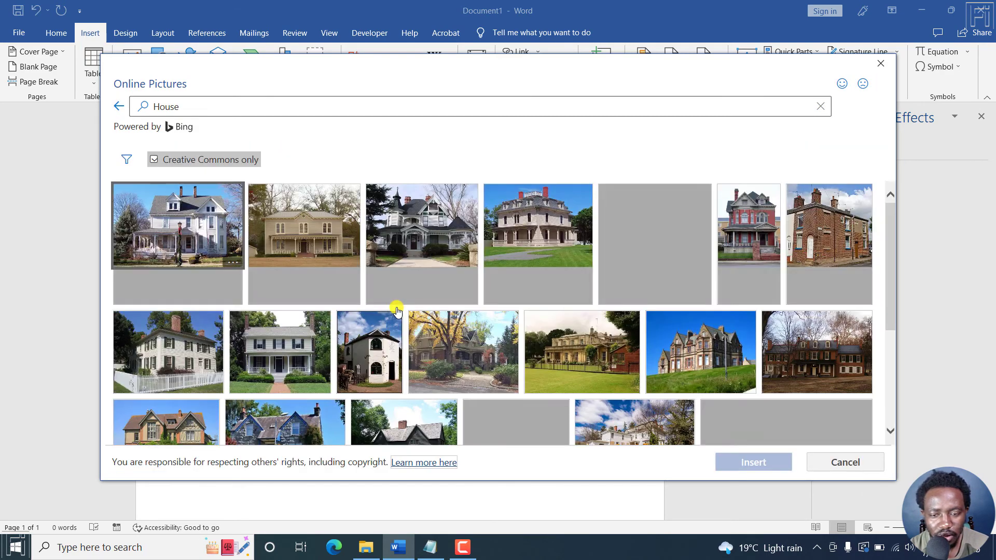
click(158, 223)
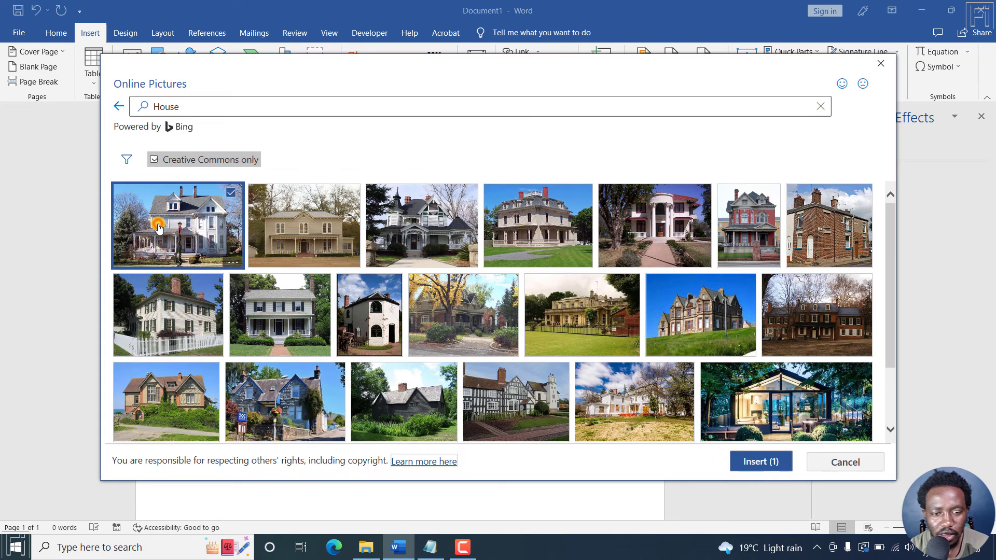
click(745, 464)
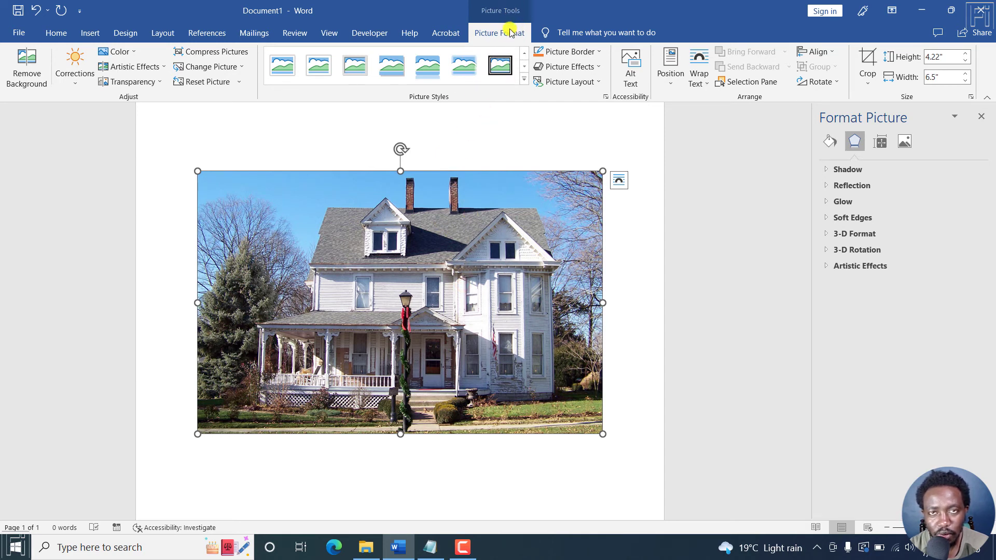
Try Hexagon and Heart crop shapes, then crop the house photo to the Block Arrows Up Arrow
click(870, 87)
mouse_move(907, 115)
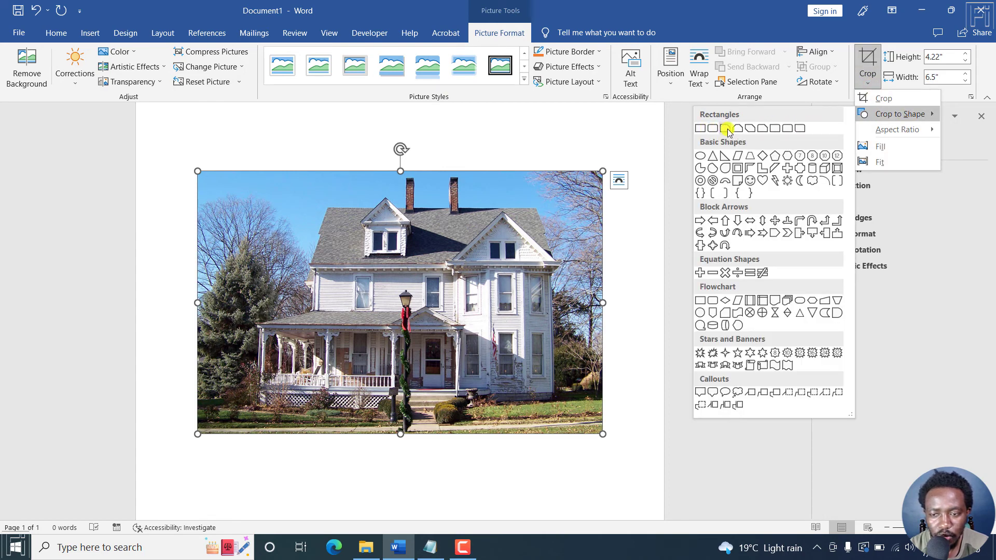
click(789, 158)
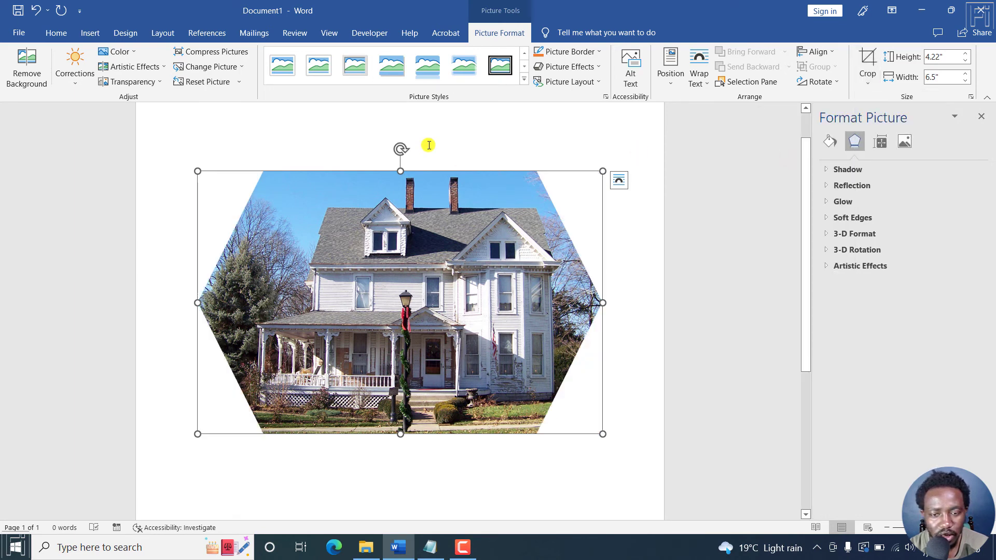
click(867, 85)
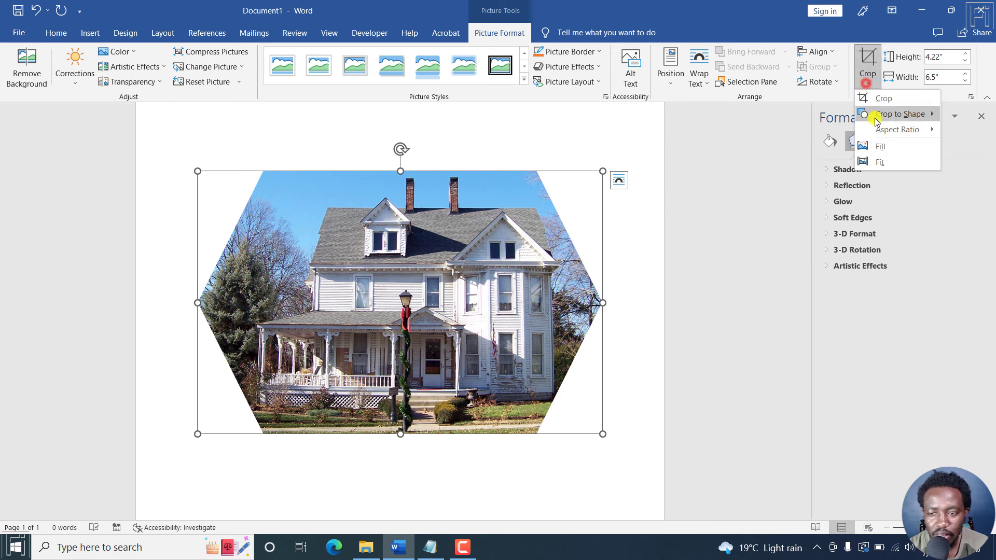
mouse_move(888, 131)
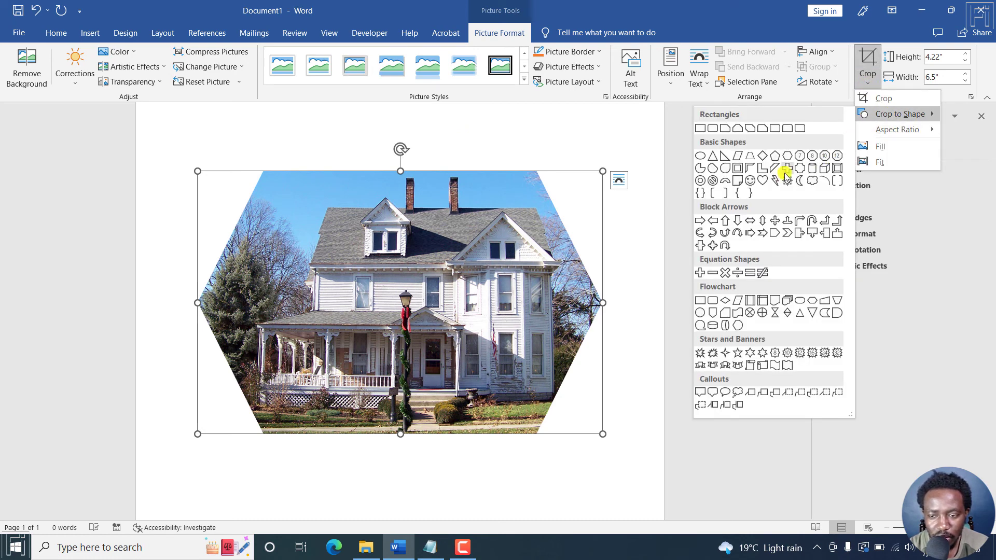
click(763, 181)
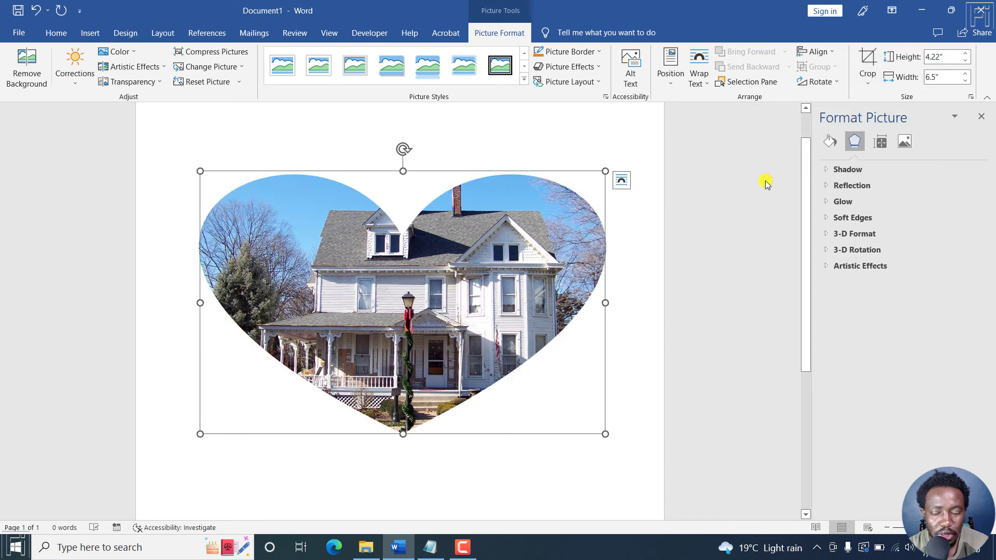
click(871, 83)
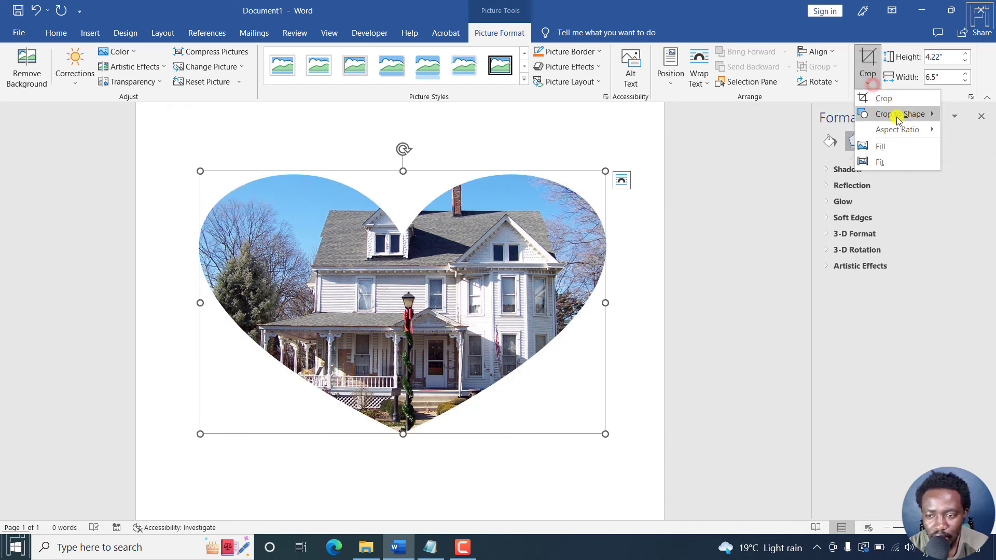
mouse_move(899, 119)
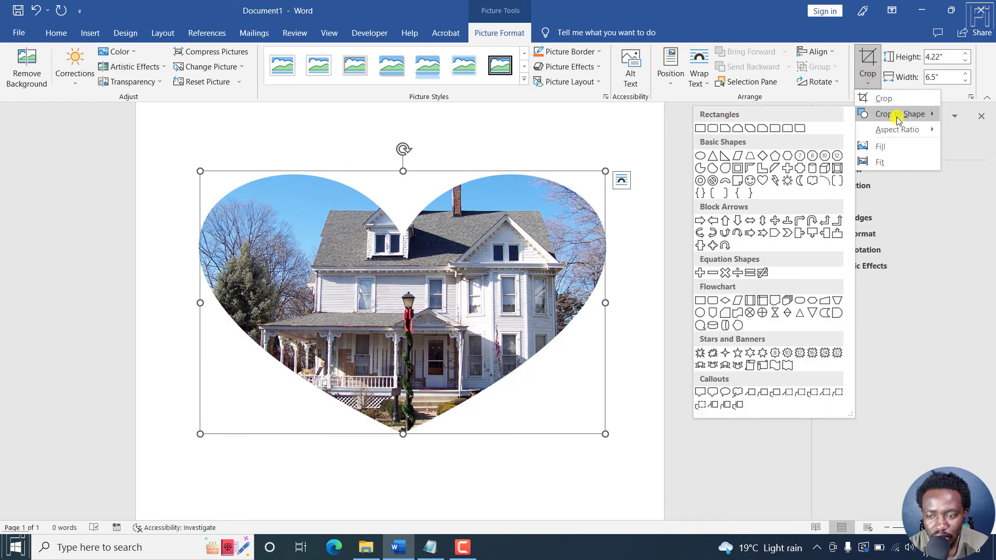
click(724, 220)
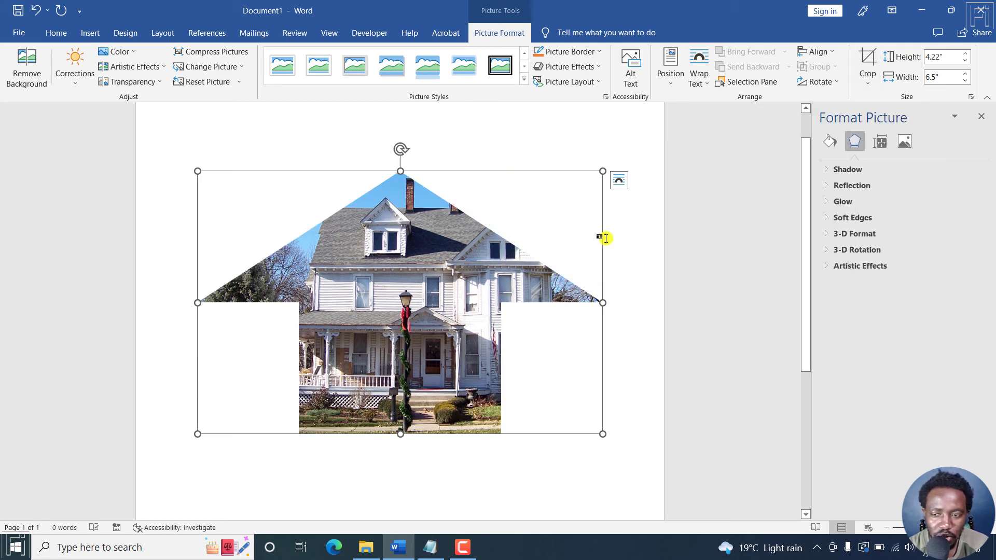
Drag the up-arrow house photo's corner handles inward until it measures 3.64 by 2.36 inches
click(639, 256)
click(507, 194)
drag(602, 171, 198, 256)
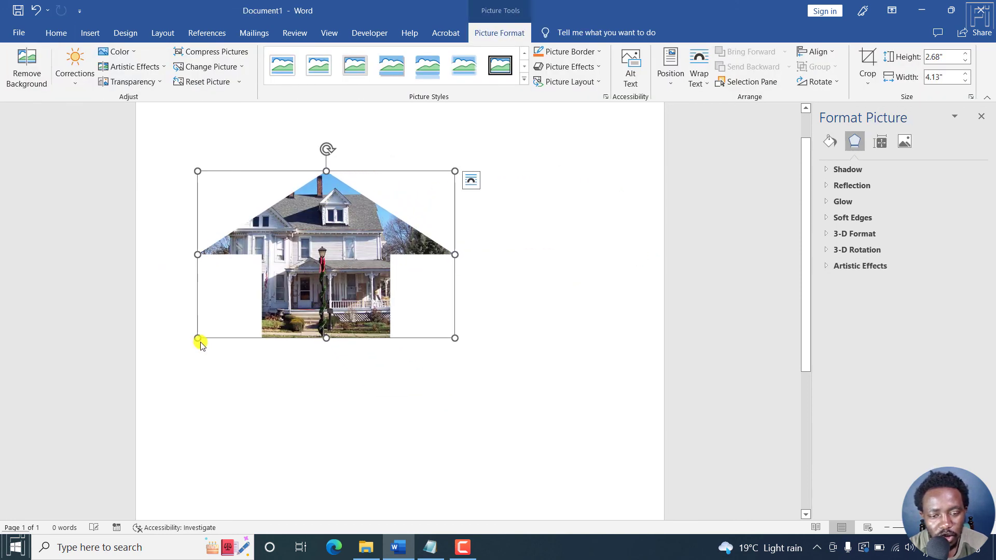
drag(195, 336, 228, 284)
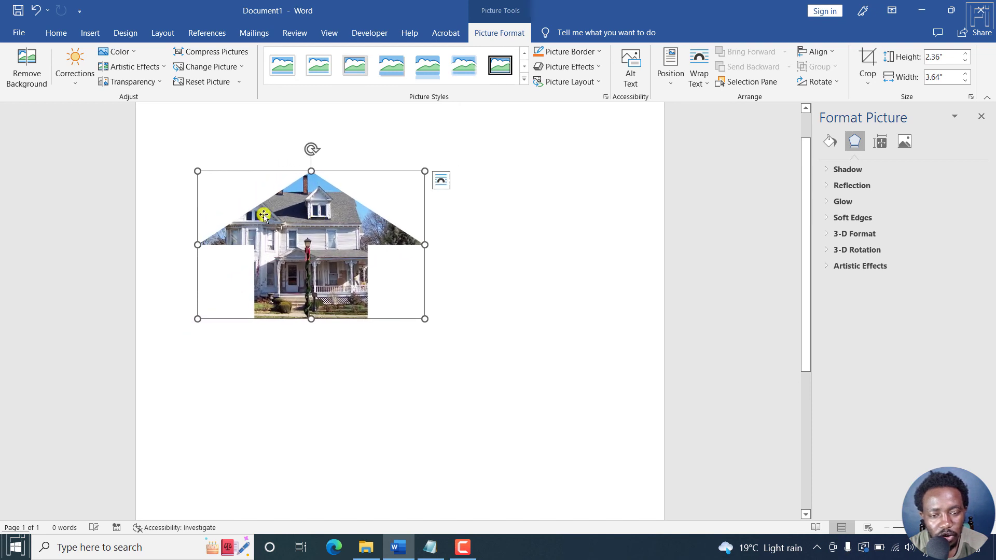
click(537, 219)
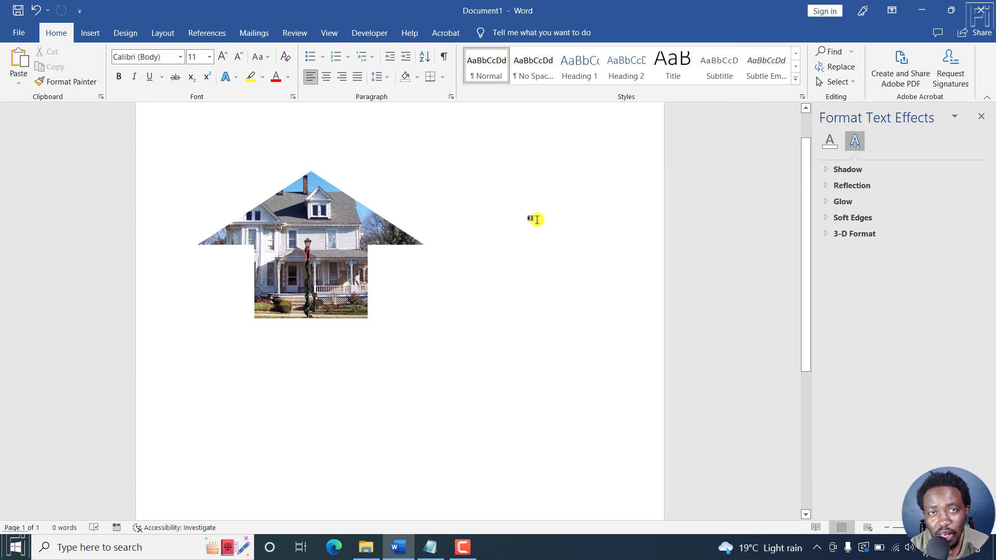